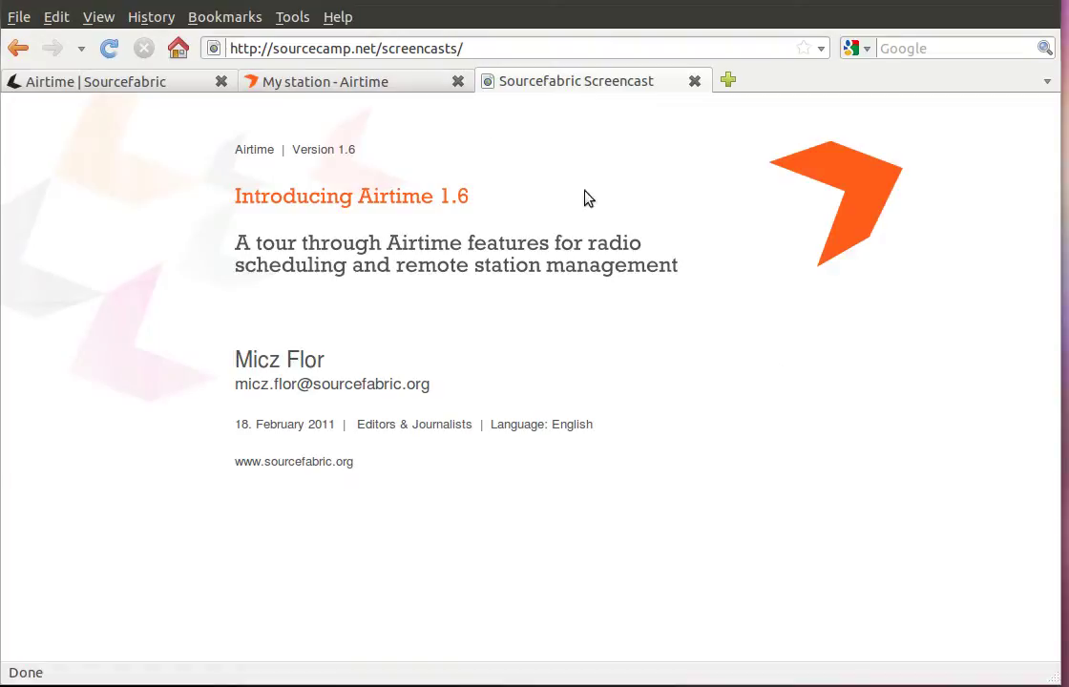
Log in to the Airtime demo station with the admin account.
click(386, 87)
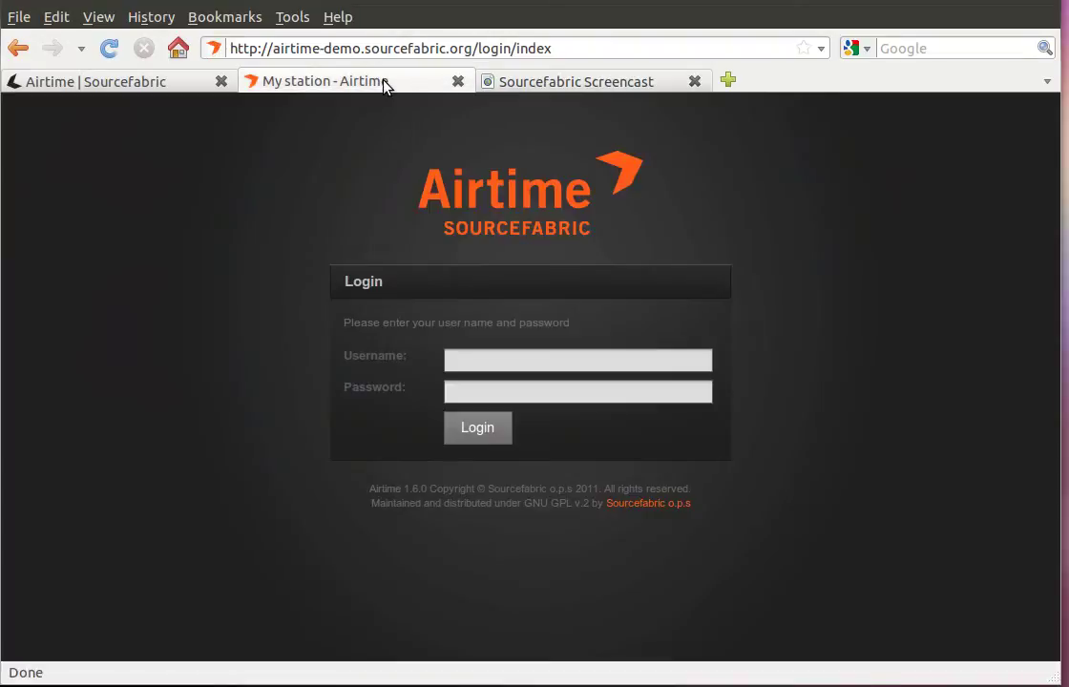
click(473, 356)
text(admin)
key(Tab)
text(admin)
click(480, 428)
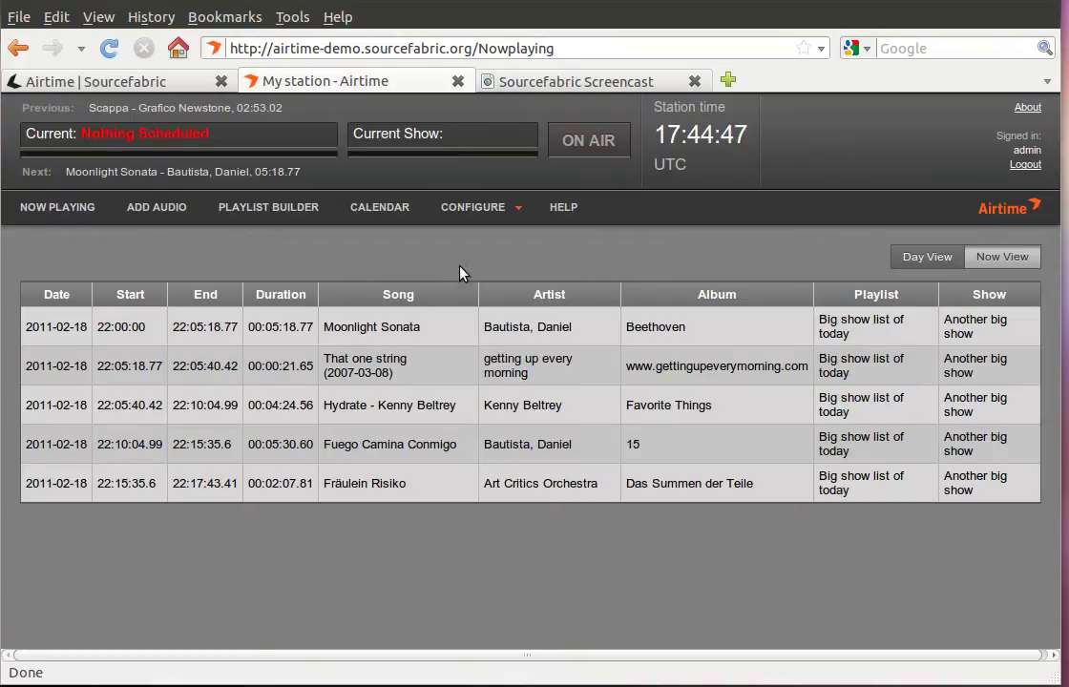
Review Friday 18 February's shows in the calendar's day view, then go to Add Audio.
click(398, 215)
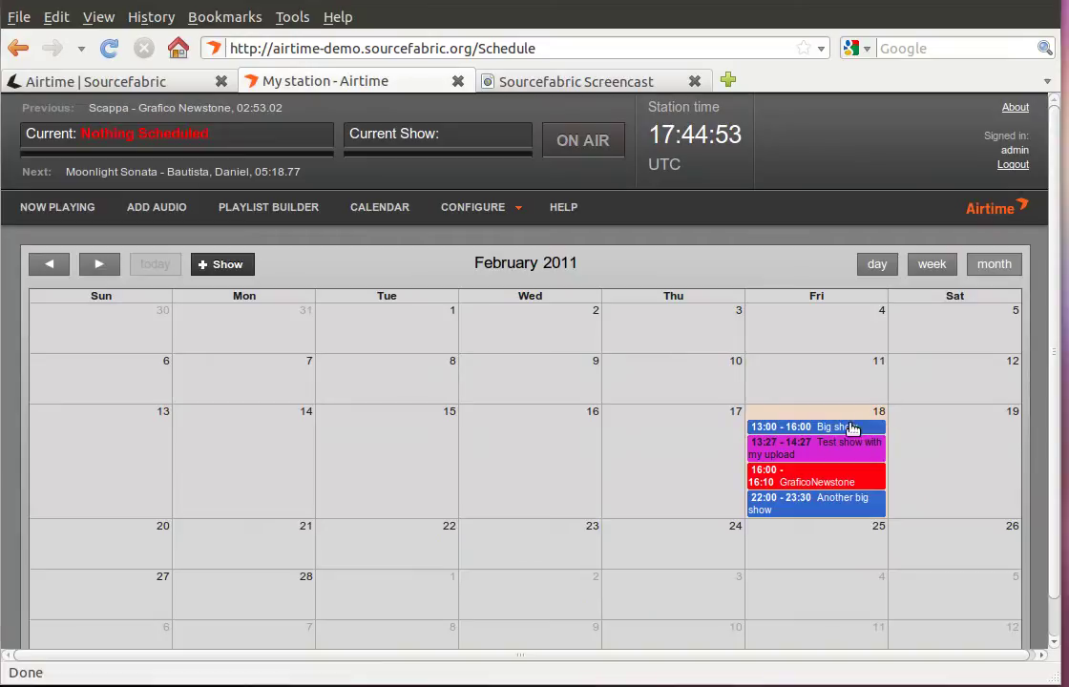
click(878, 268)
scroll(536, 459, down, 5)
scroll(229, 420, down, 1)
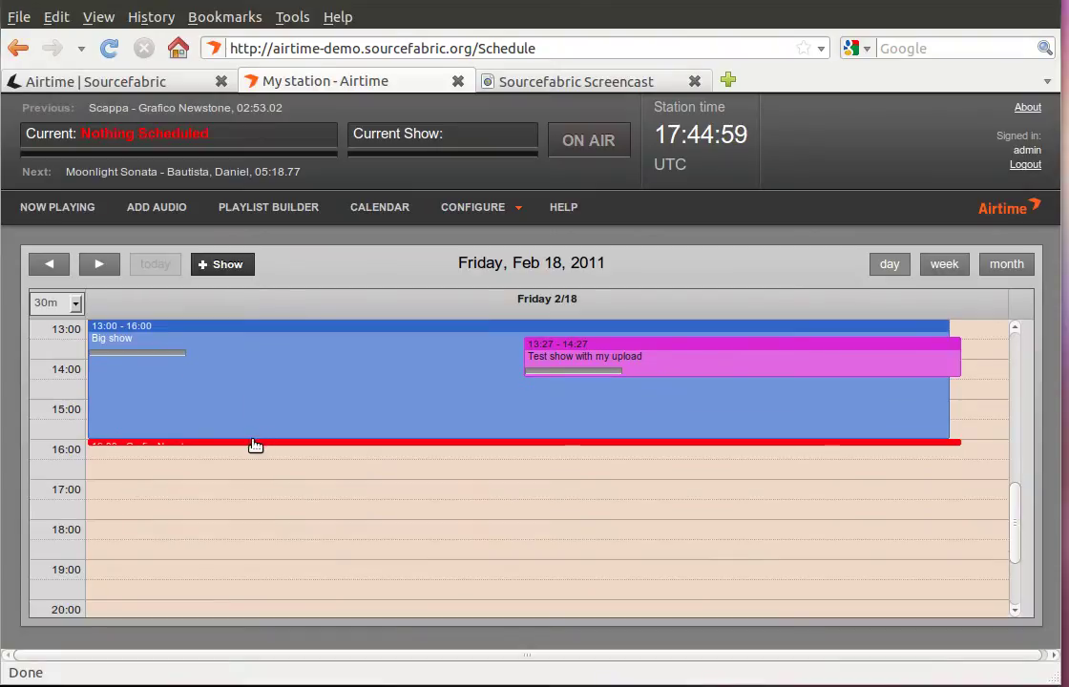
scroll(260, 453, down, 1)
scroll(259, 471, down, 2)
scroll(260, 470, up, 2)
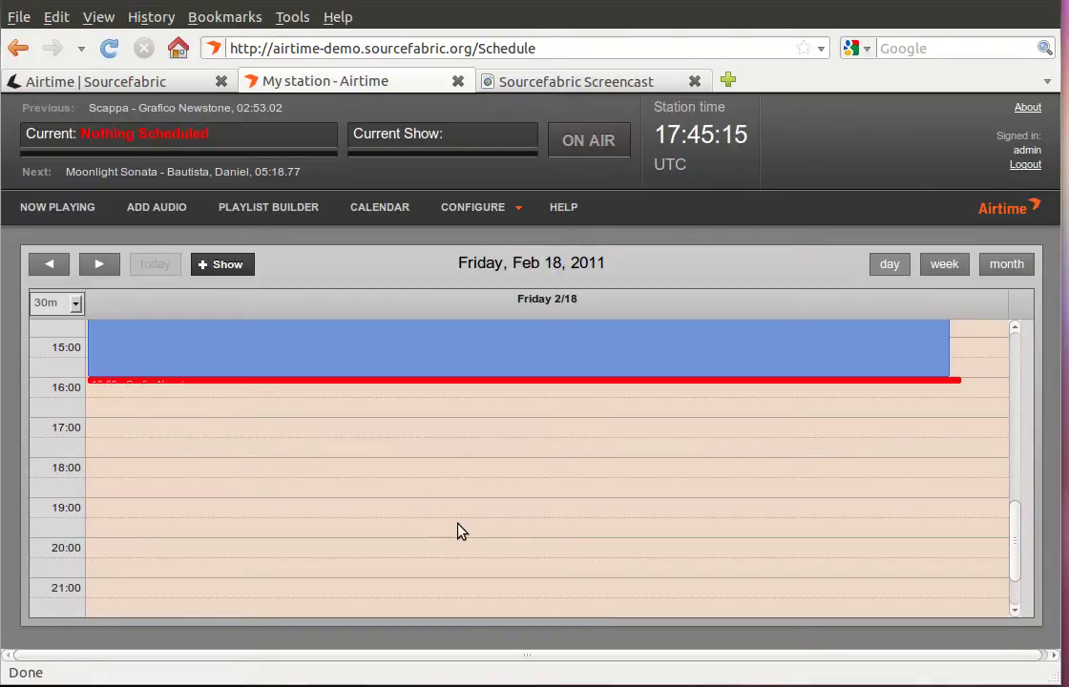
scroll(457, 532, up, 10)
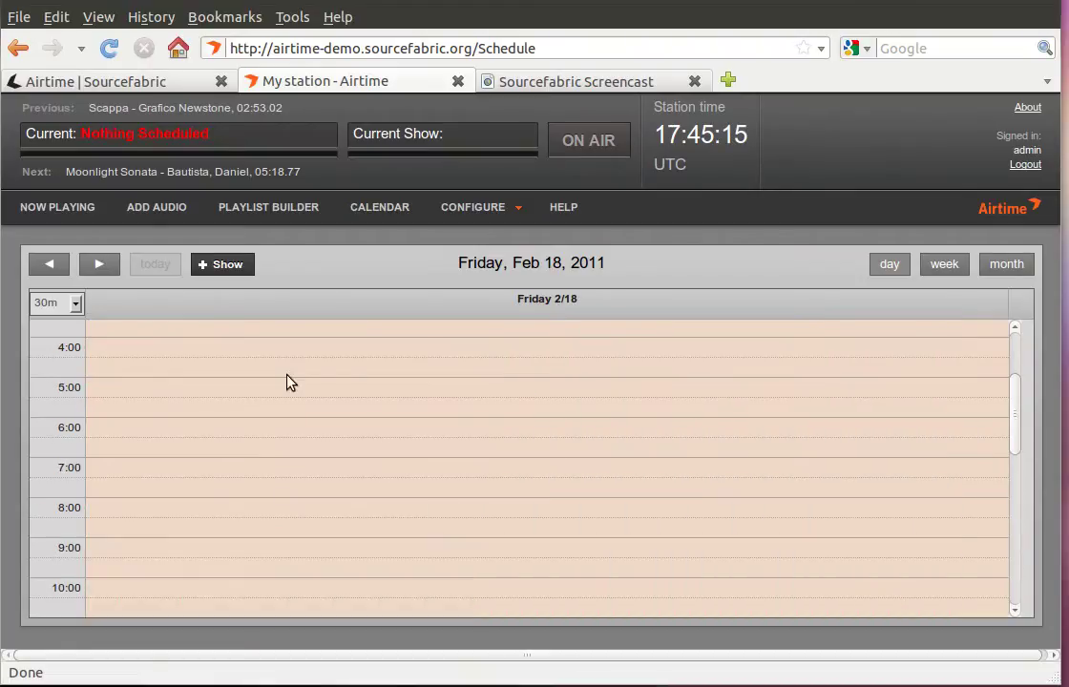
click(170, 210)
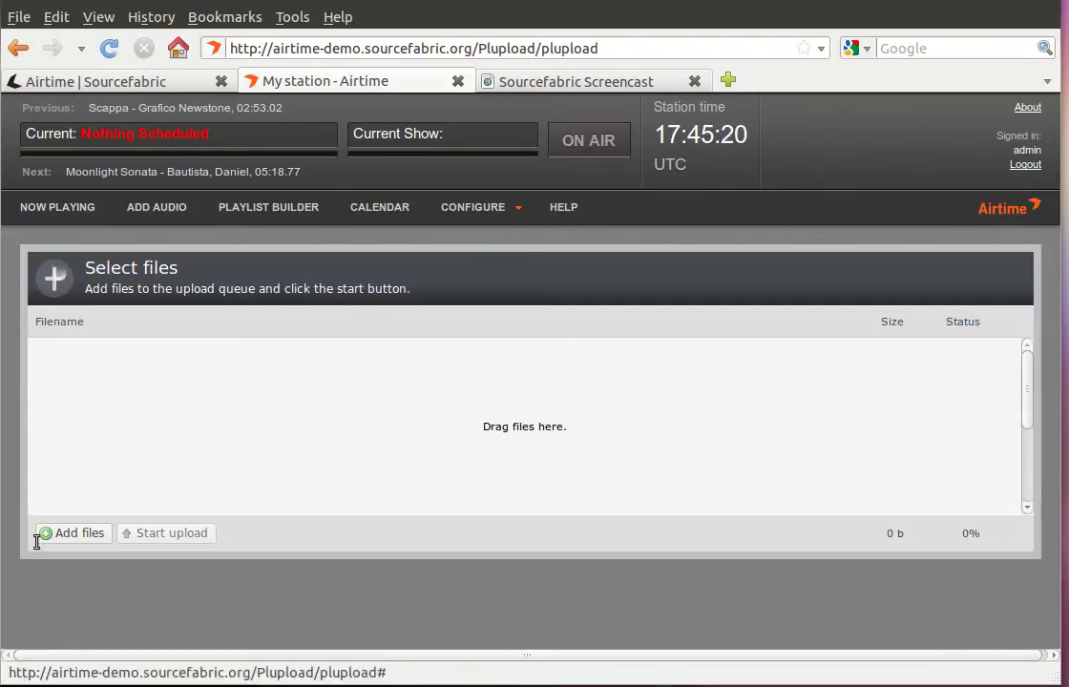
click(67, 534)
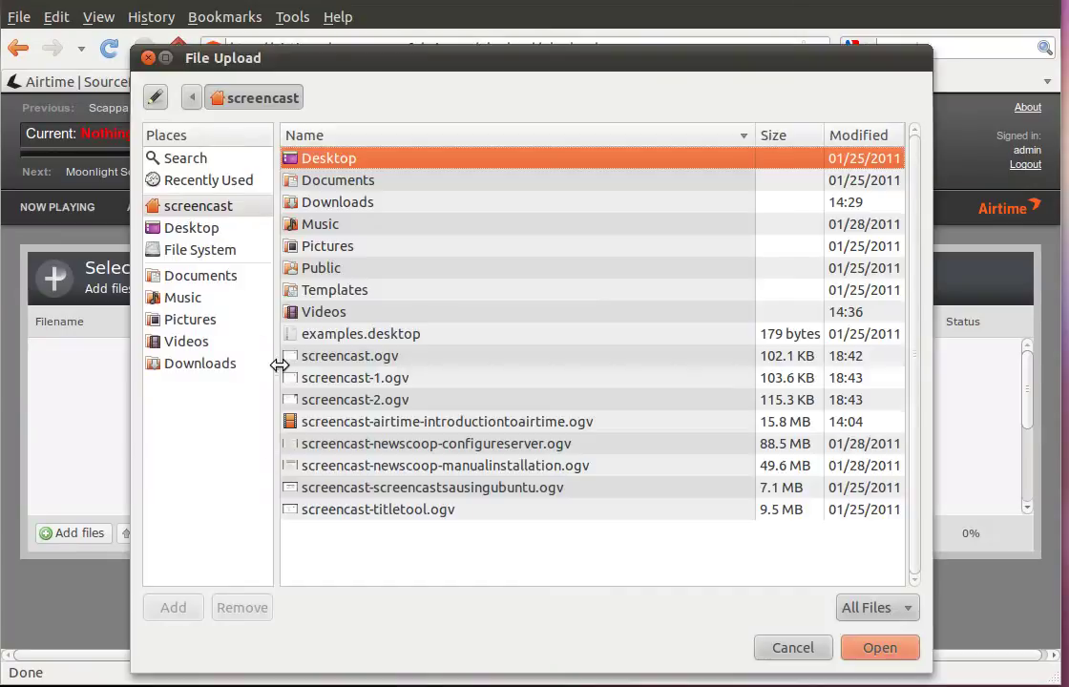
click(188, 303)
double_click(391, 159)
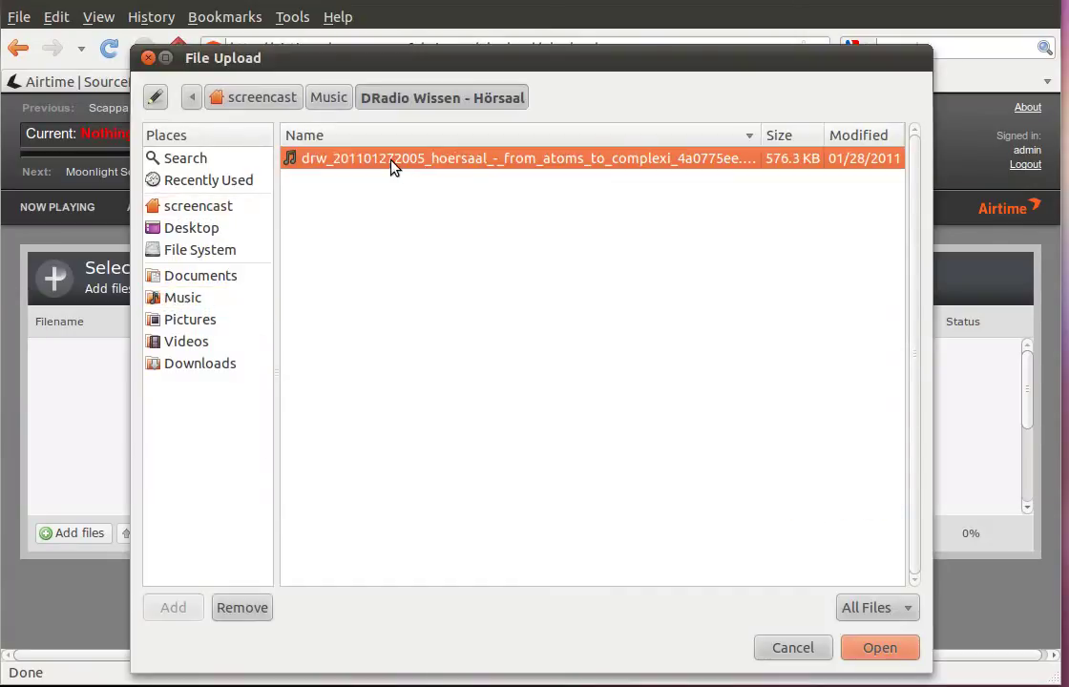
click(879, 650)
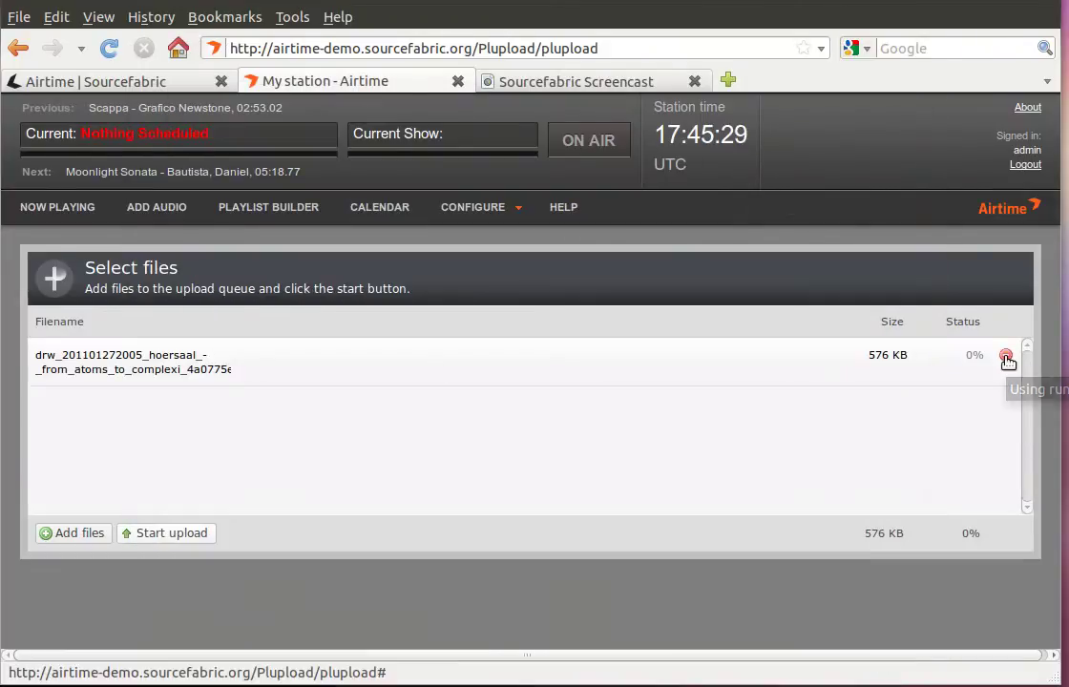
click(172, 534)
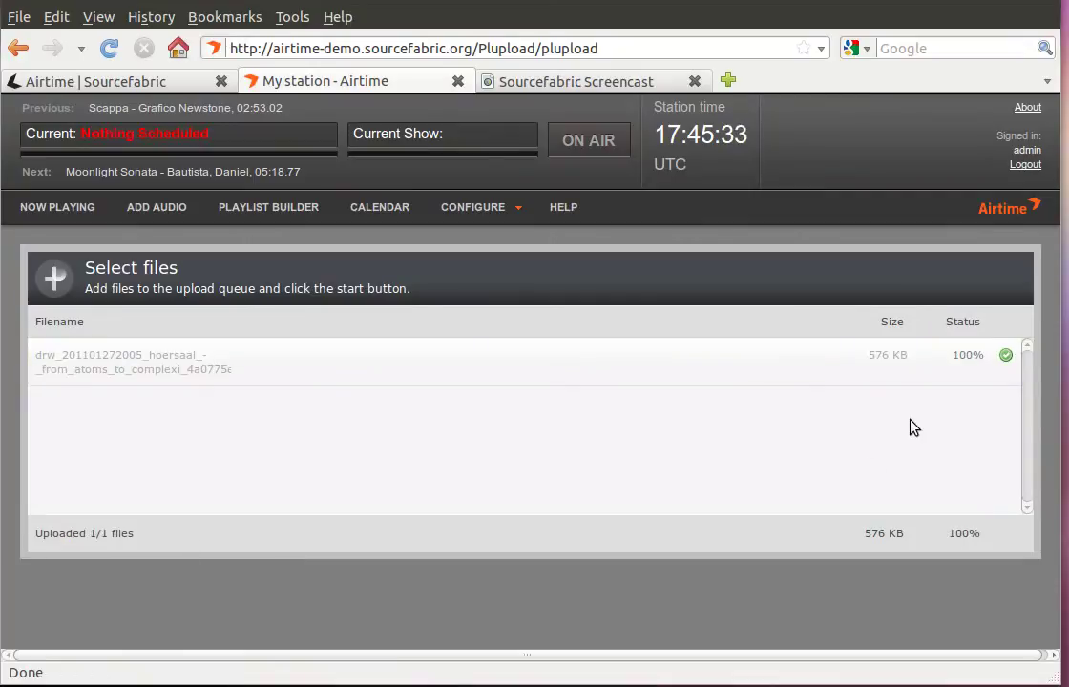
Filter the Playlist Builder library by 'art', leaving 3 of 51 entries.
click(277, 208)
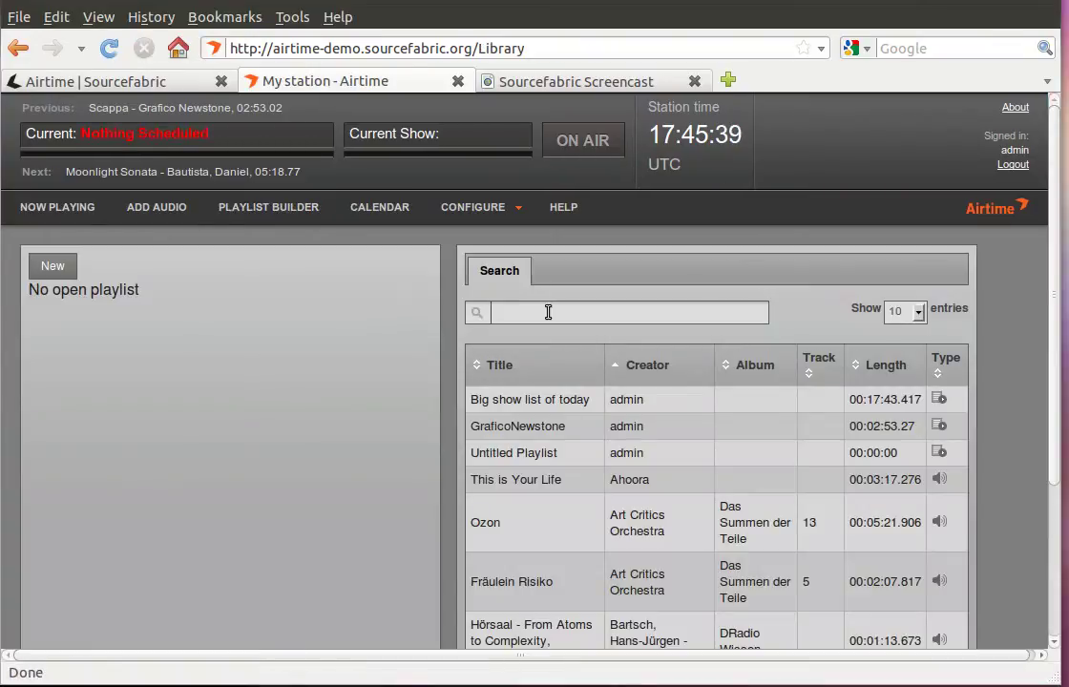
click(548, 312)
text(W)
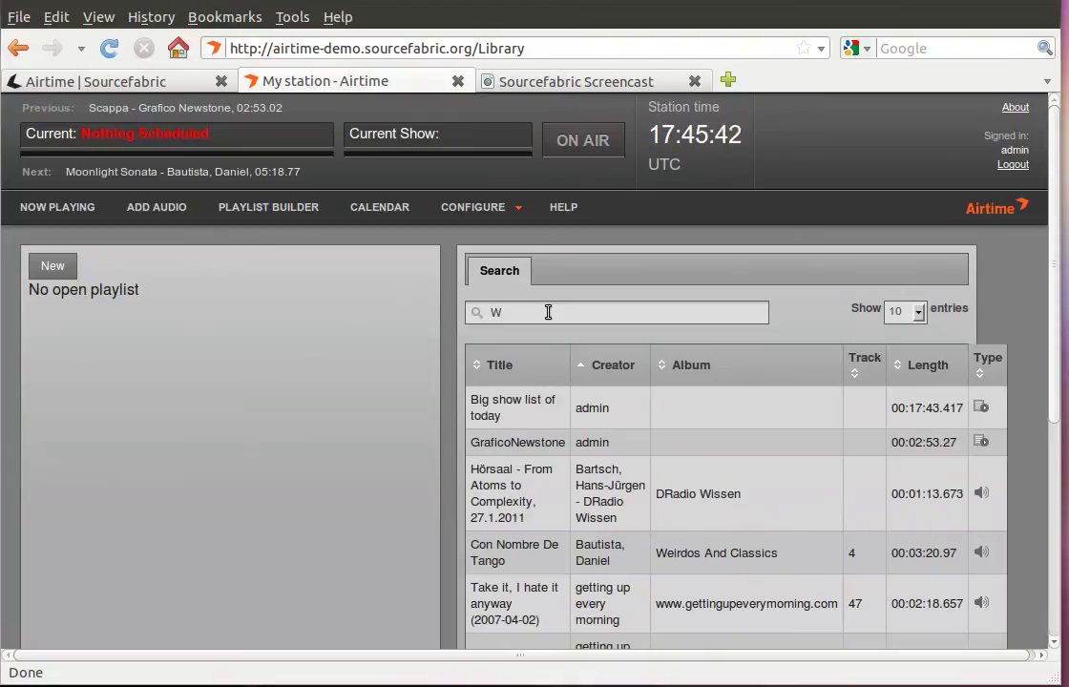
text(is)
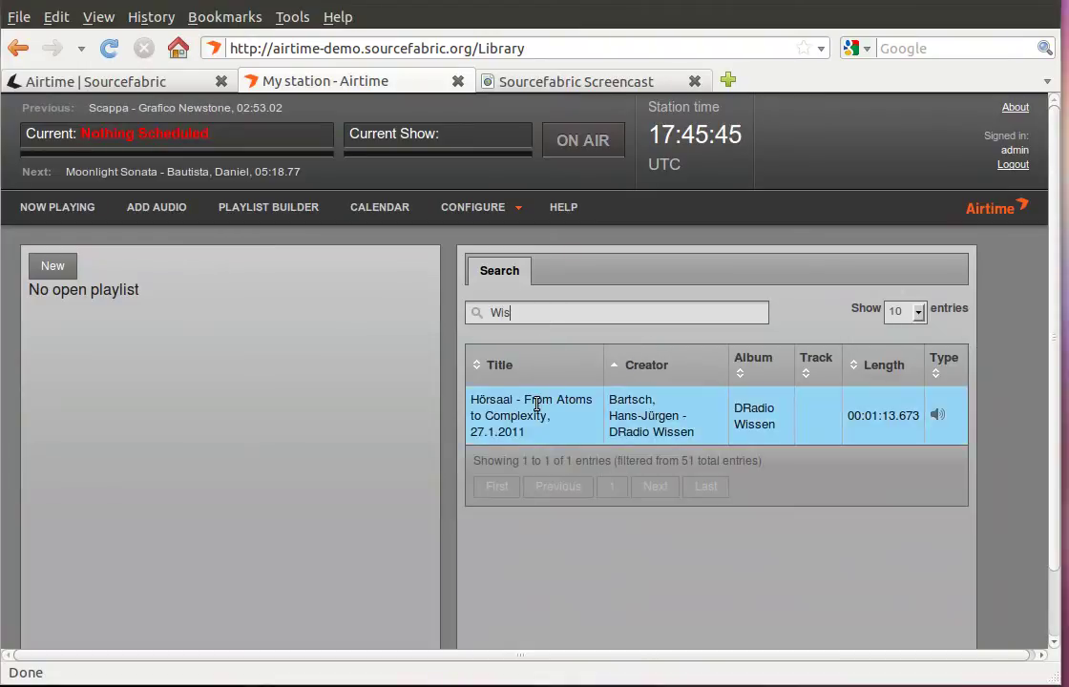
key(BackSpace)
key(BackSpace)
key(BackSpace)
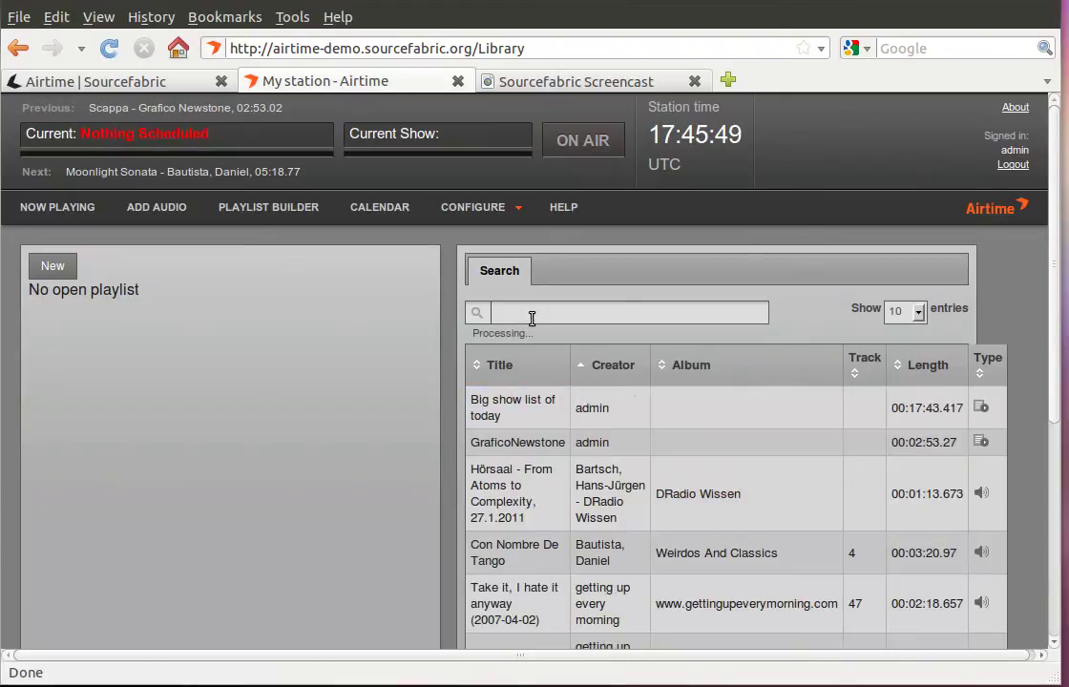
text(art)
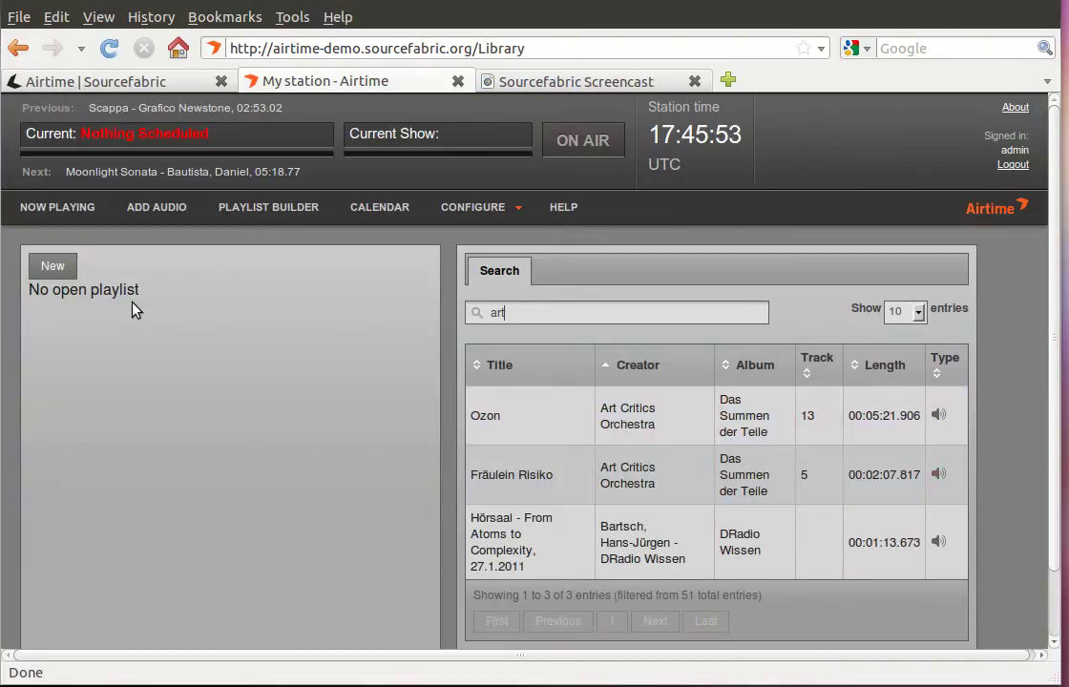
Create a playlist titled 'Wissen' with the description 'From a podcast'.
click(53, 266)
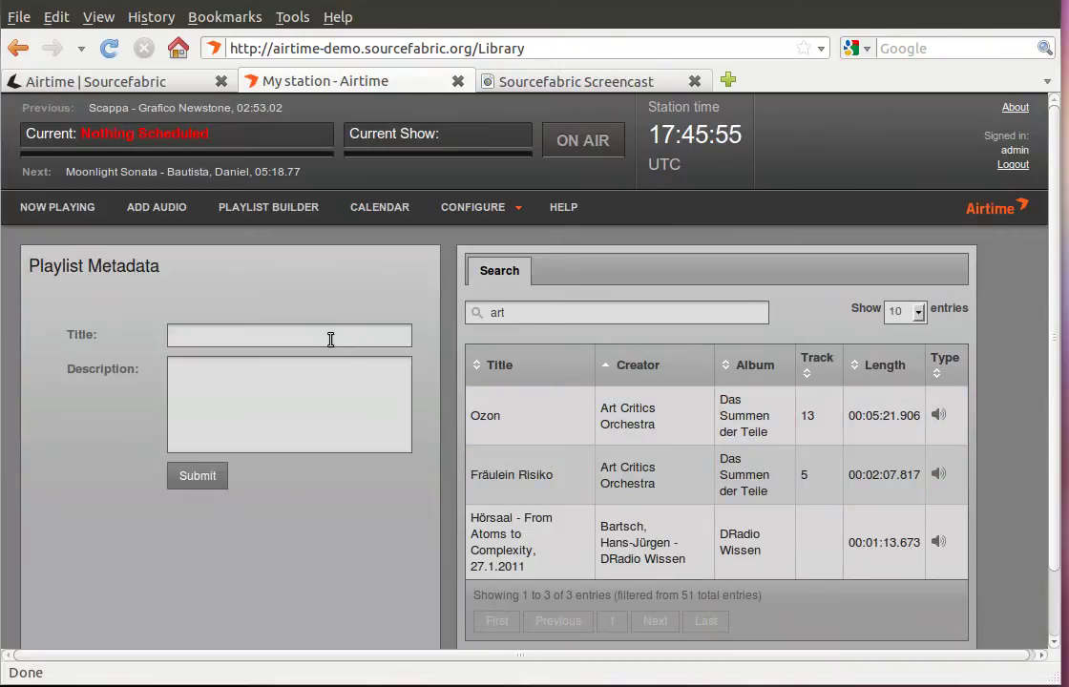
text(Wissen)
click(311, 387)
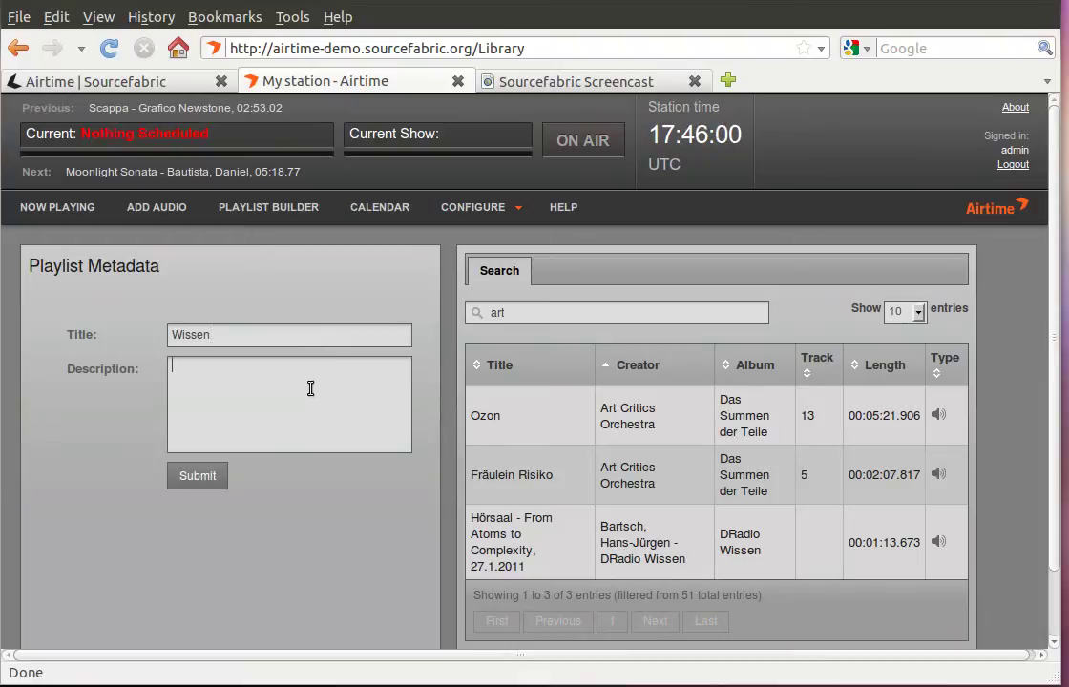
text(From a podcast)
click(196, 477)
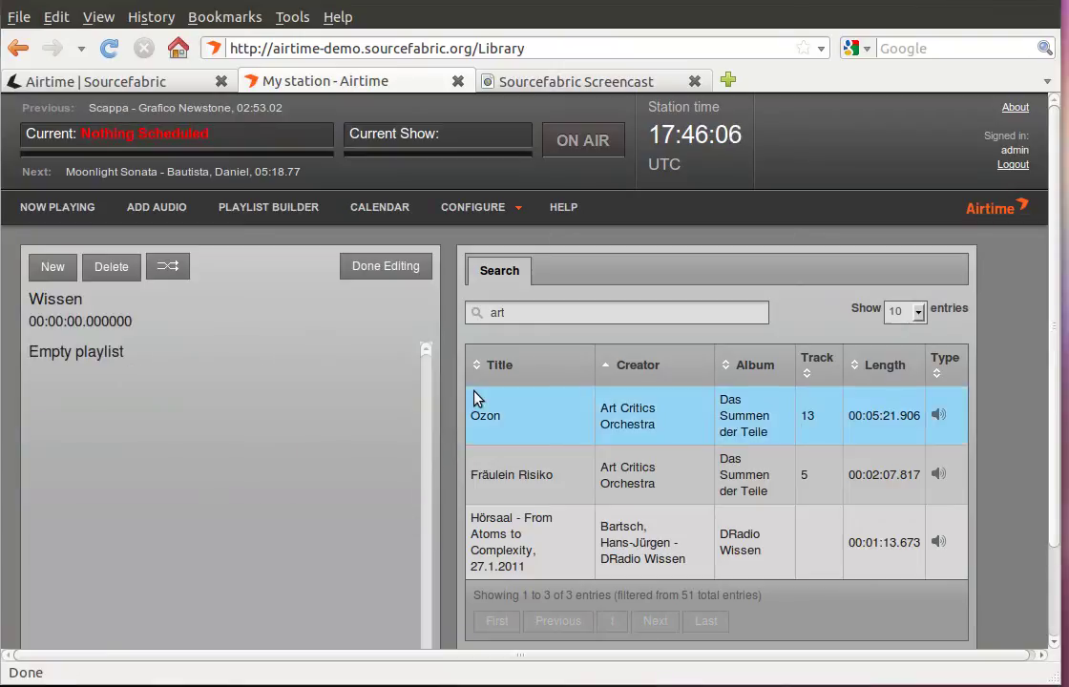
Search 'wissen', check the Hörsaal track's metadata, and add it to the Wissen playlist.
drag(515, 313, 460, 313)
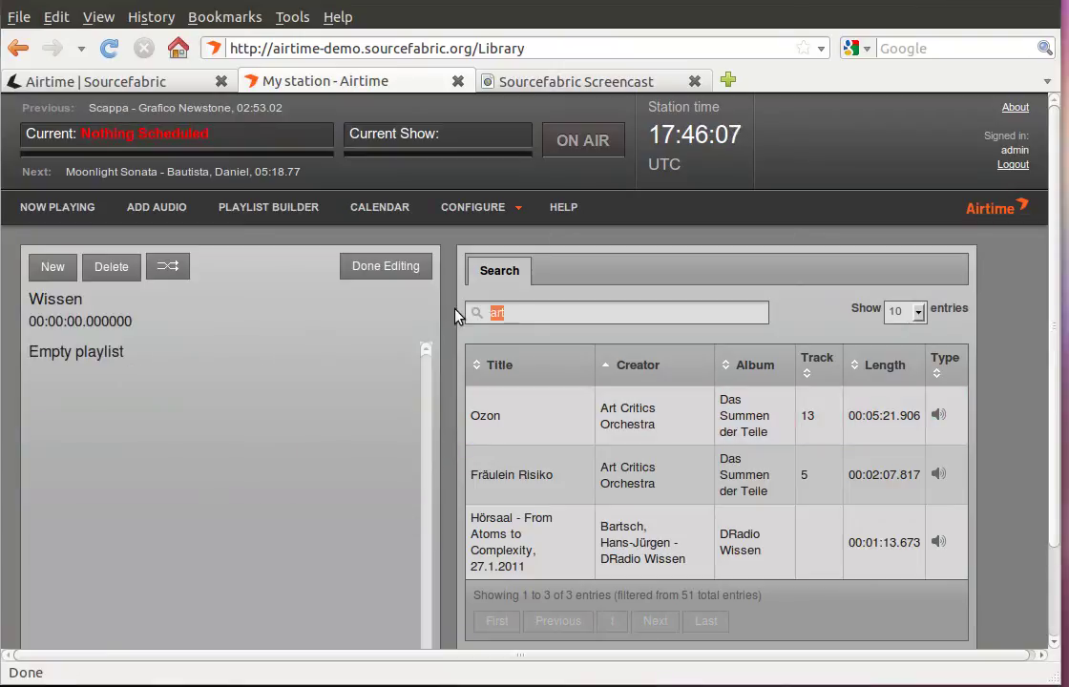
text(wissen)
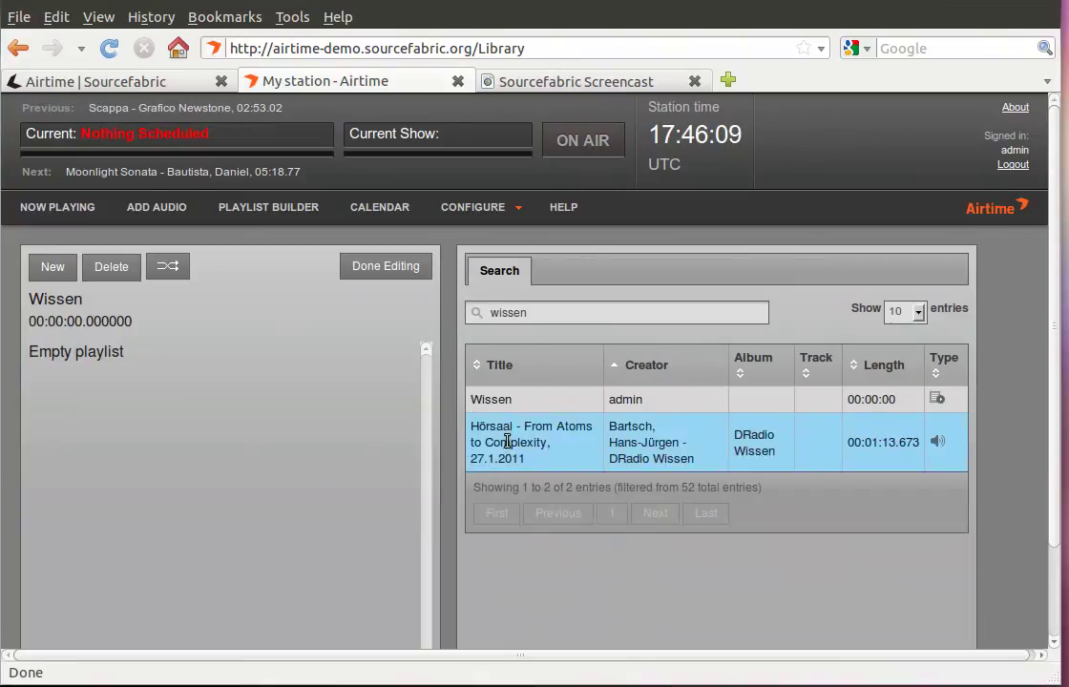
double_click(507, 442)
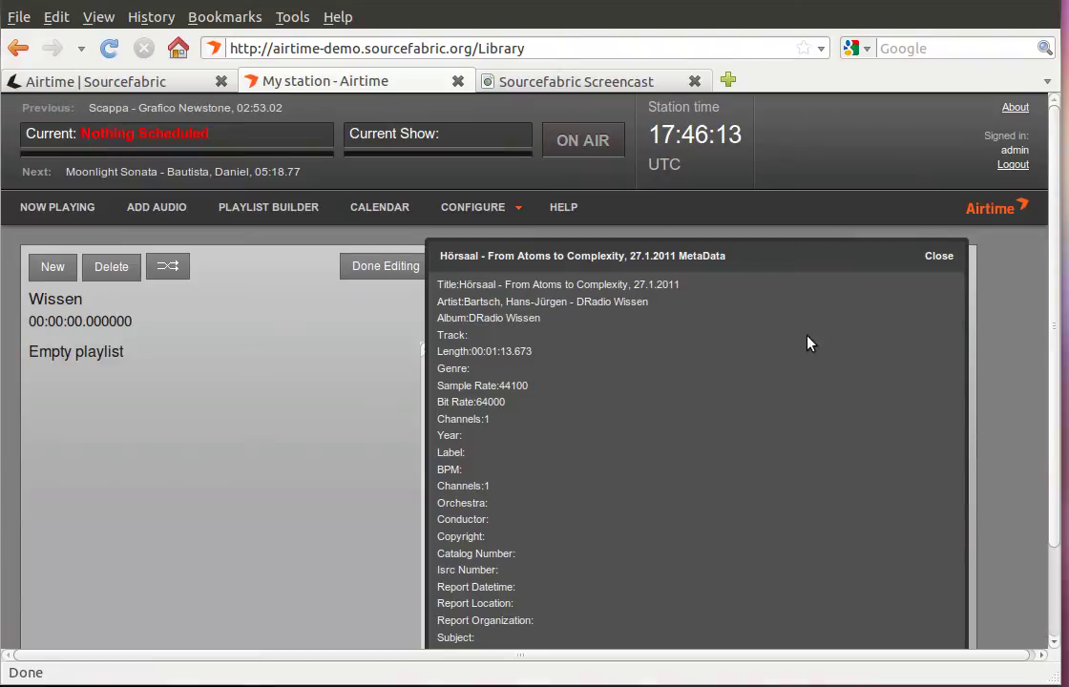
click(934, 260)
drag(489, 429, 57, 417)
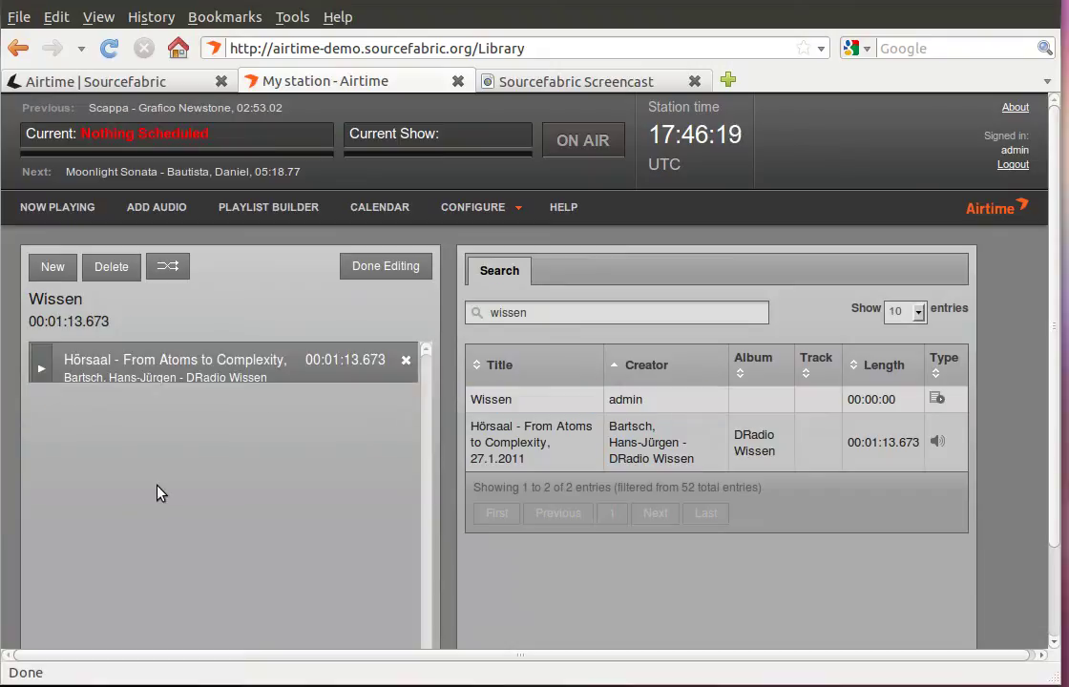
Search 'art', add the Ozon track below Hörsaal, and open the crossfade between them.
double_click(482, 313)
text(art)
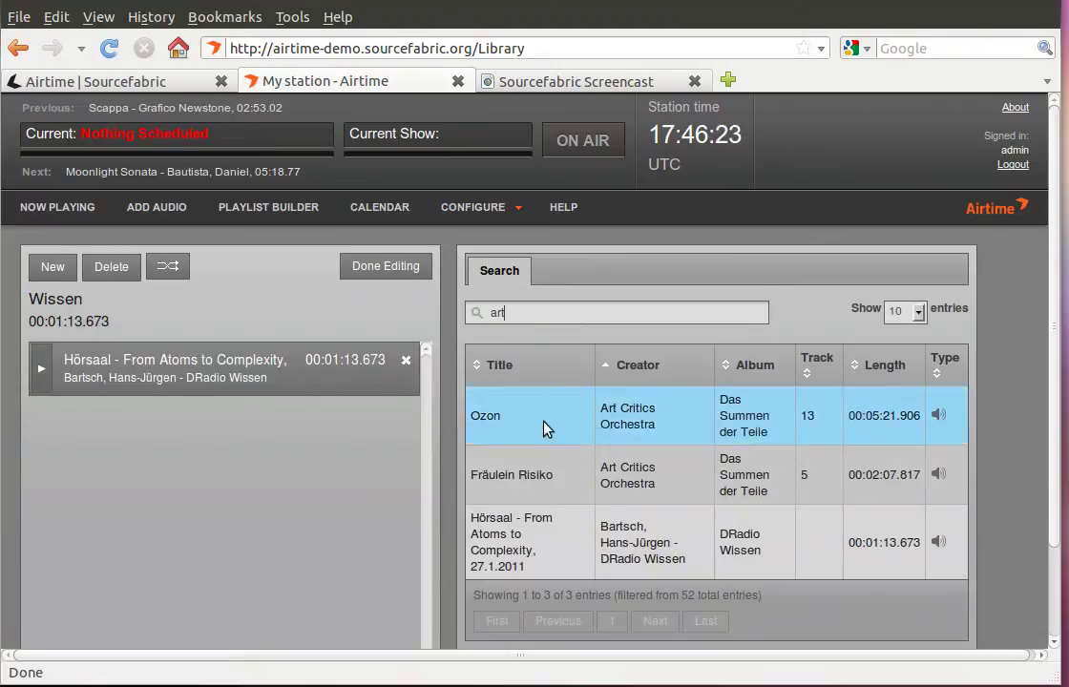
drag(544, 429, 119, 461)
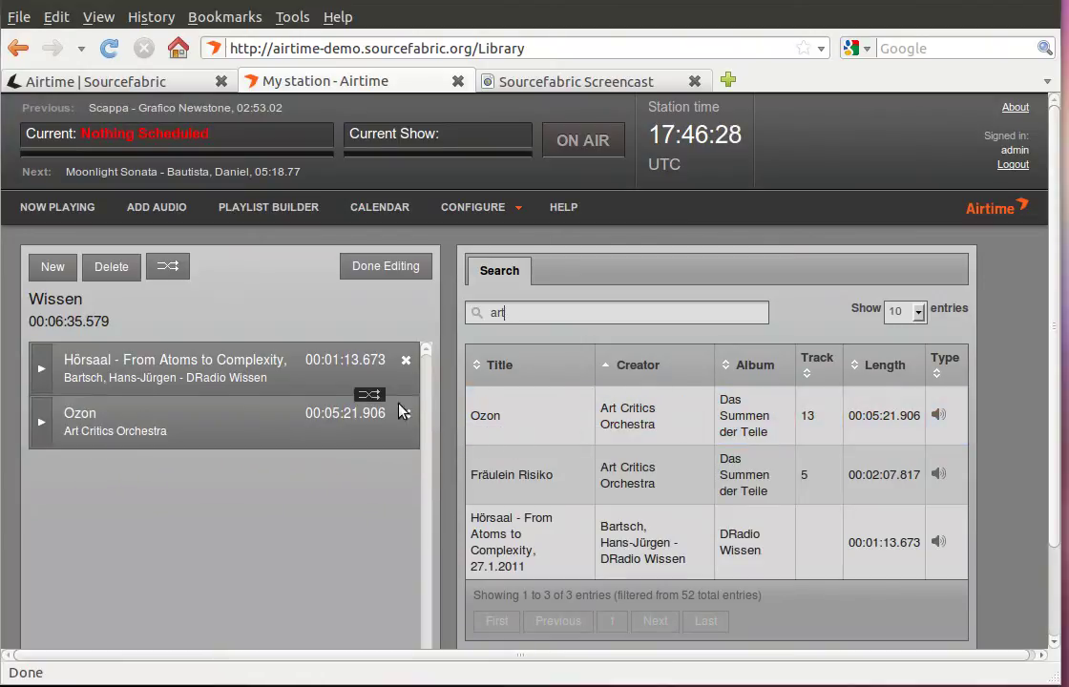
click(371, 397)
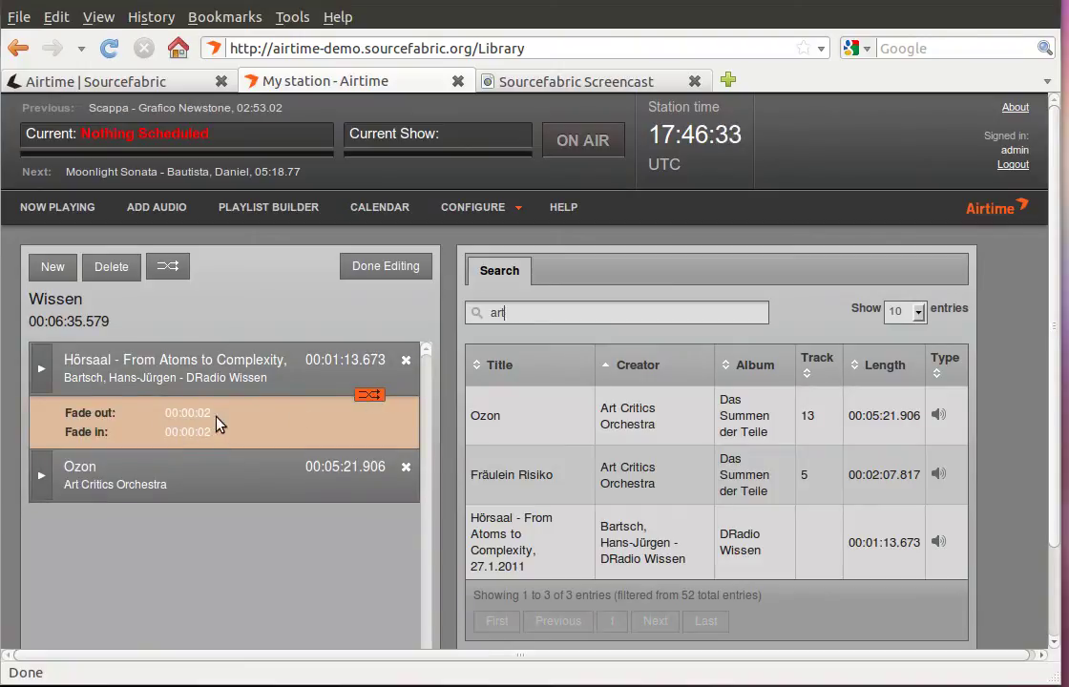
Collapse the crossfade, check the 00:00:02 Default Fade in Preferences, and return to Playlist Builder.
click(372, 396)
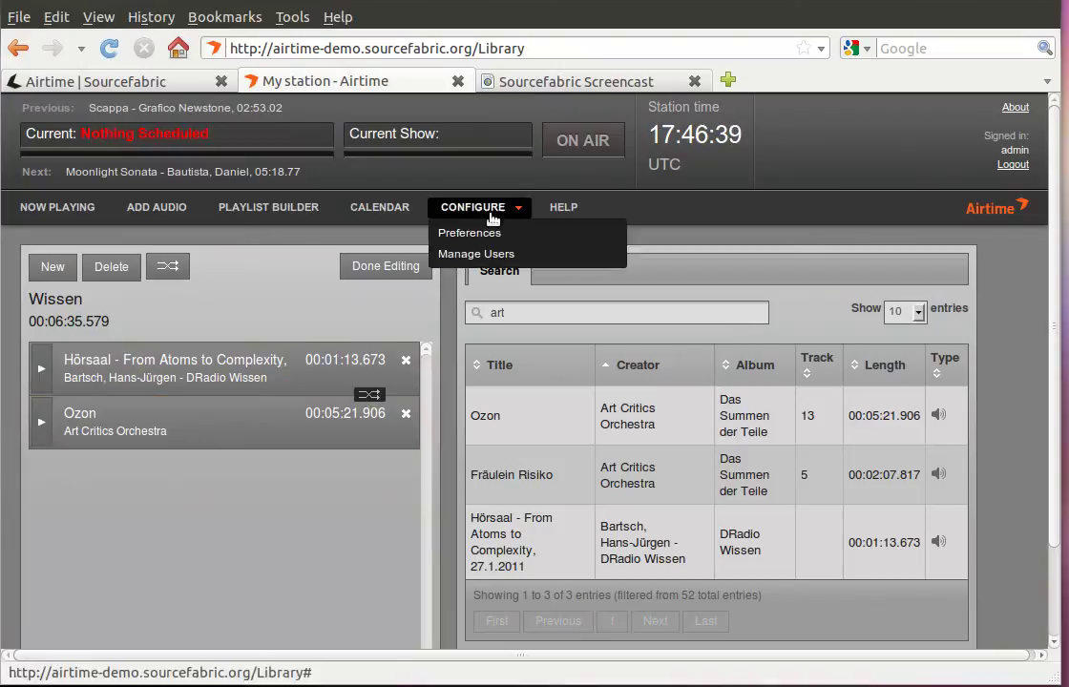
click(489, 232)
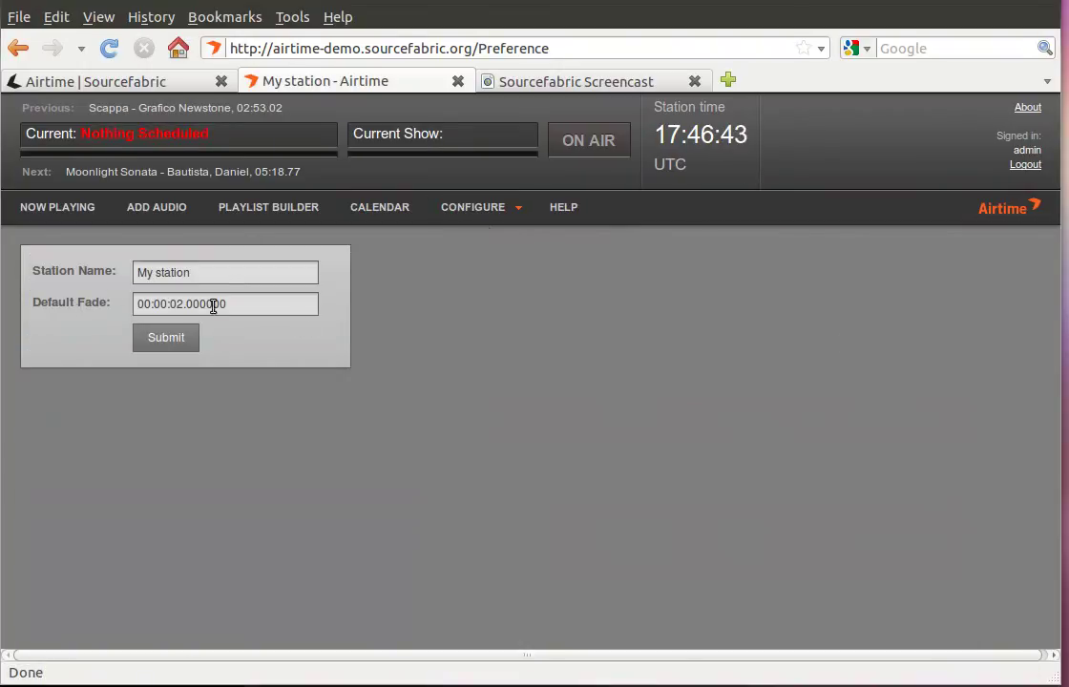
click(303, 212)
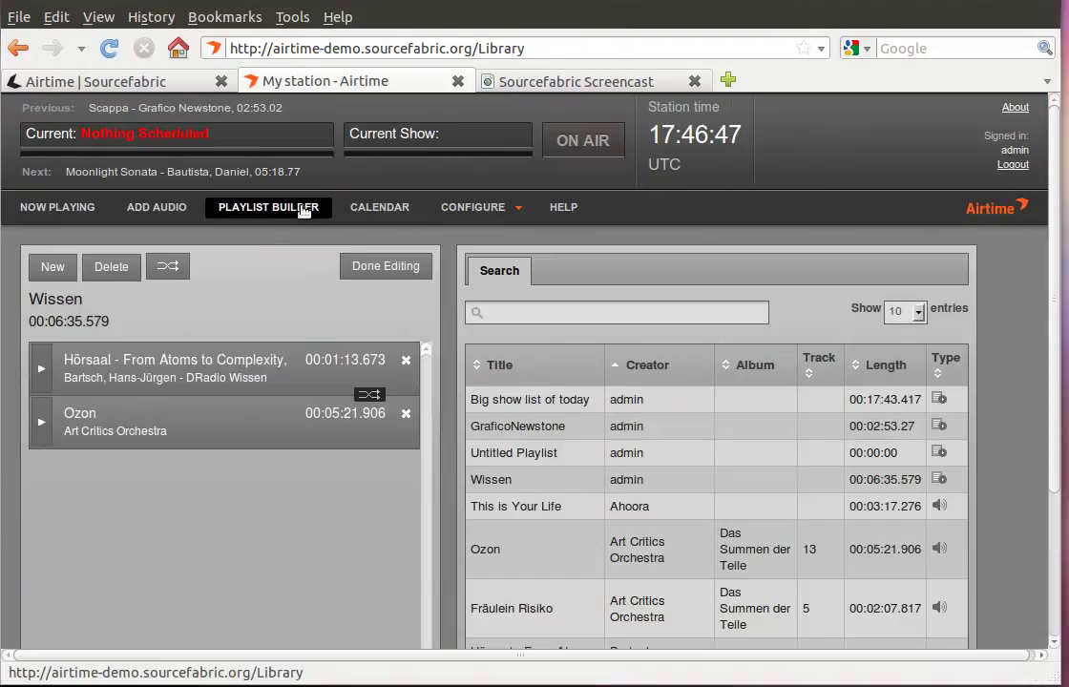
Finish the playlist and start a new calendar show named 'Wissen'.
click(390, 266)
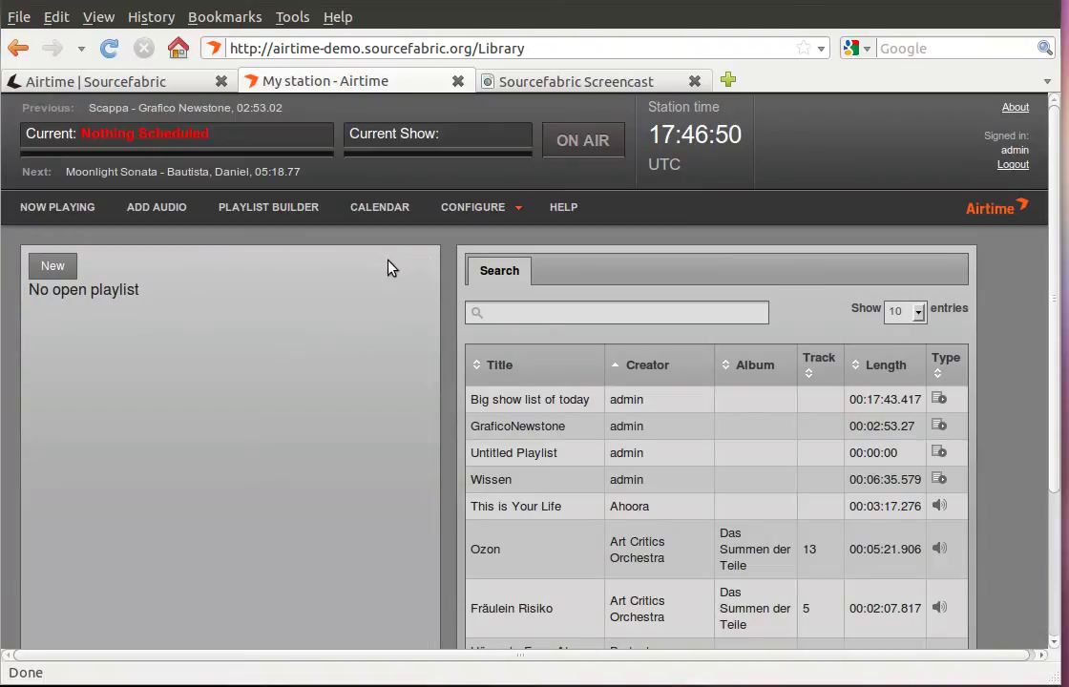
click(390, 209)
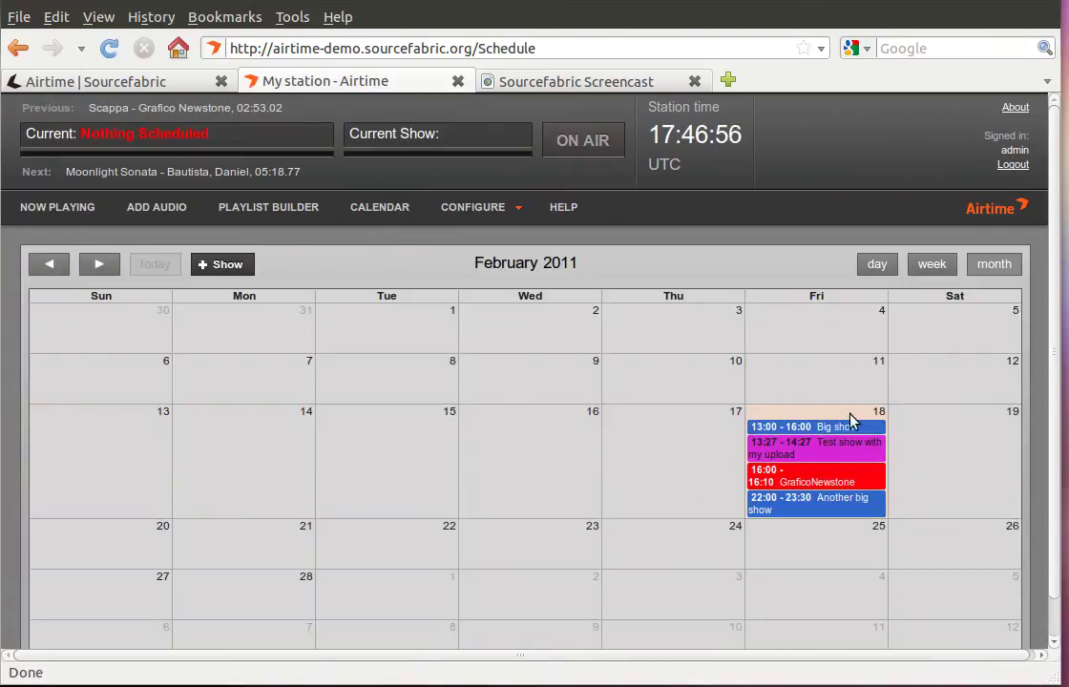
click(229, 265)
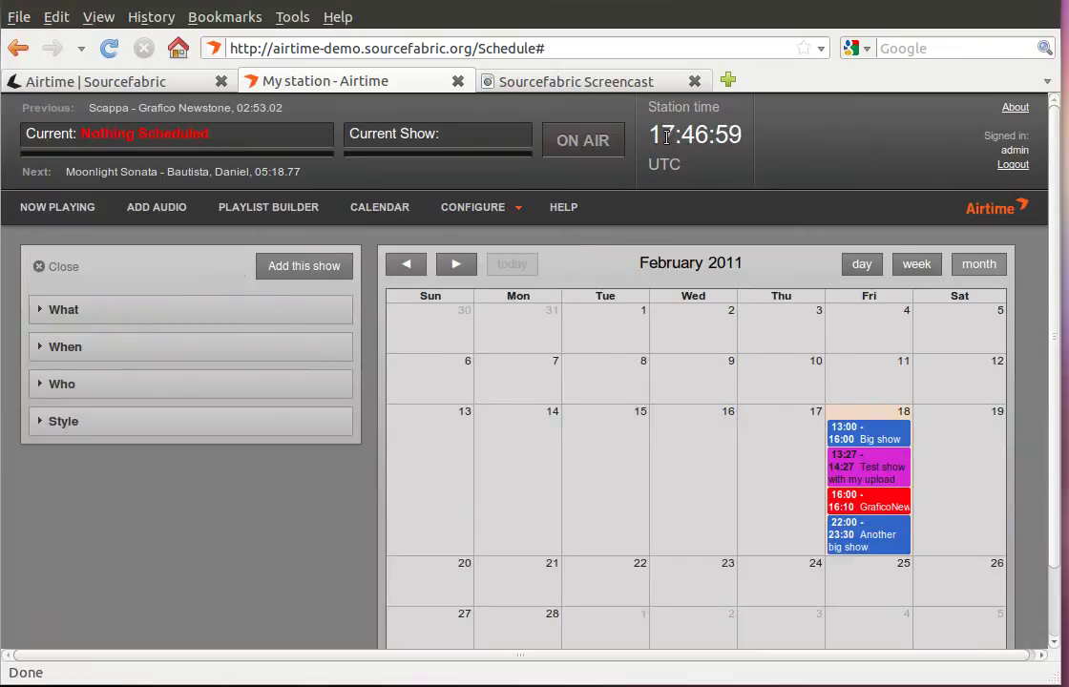
click(218, 311)
click(190, 376)
text(Wissen)
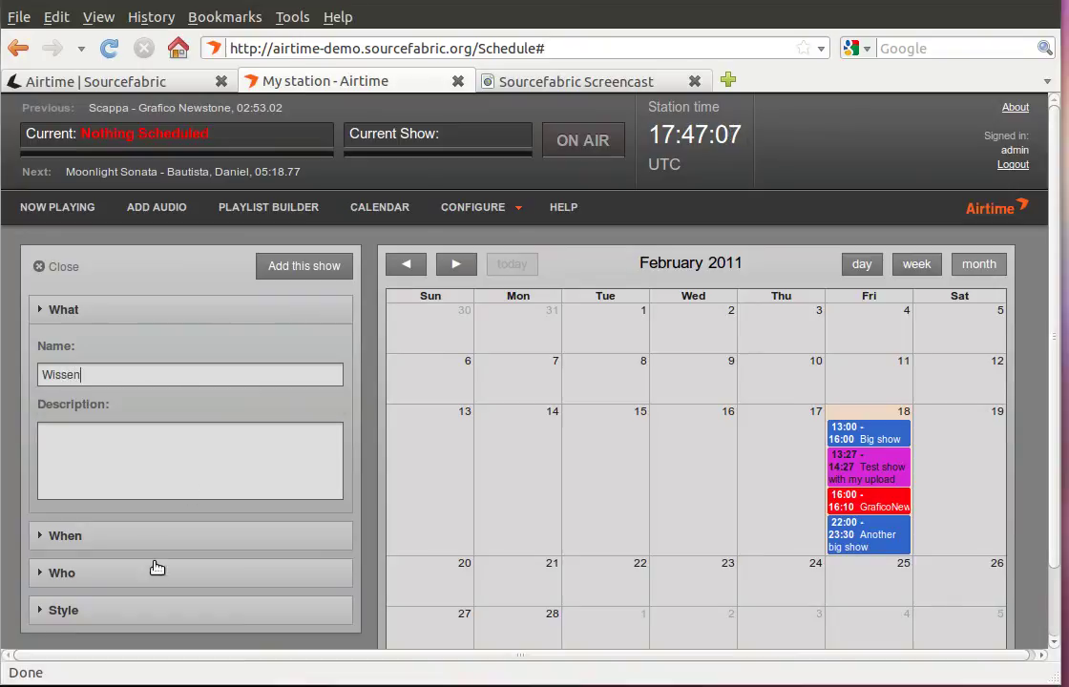
Set the show's start time to 17:48 on 2011-02-18.
click(148, 539)
click(208, 604)
click(314, 551)
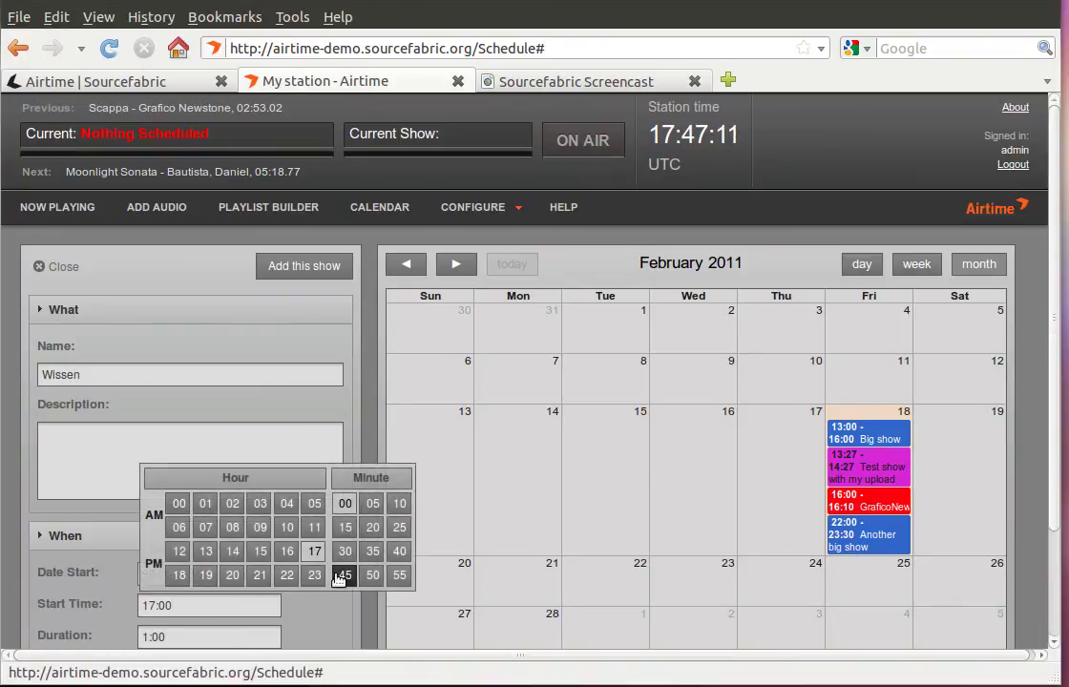
click(342, 576)
click(209, 606)
click(193, 638)
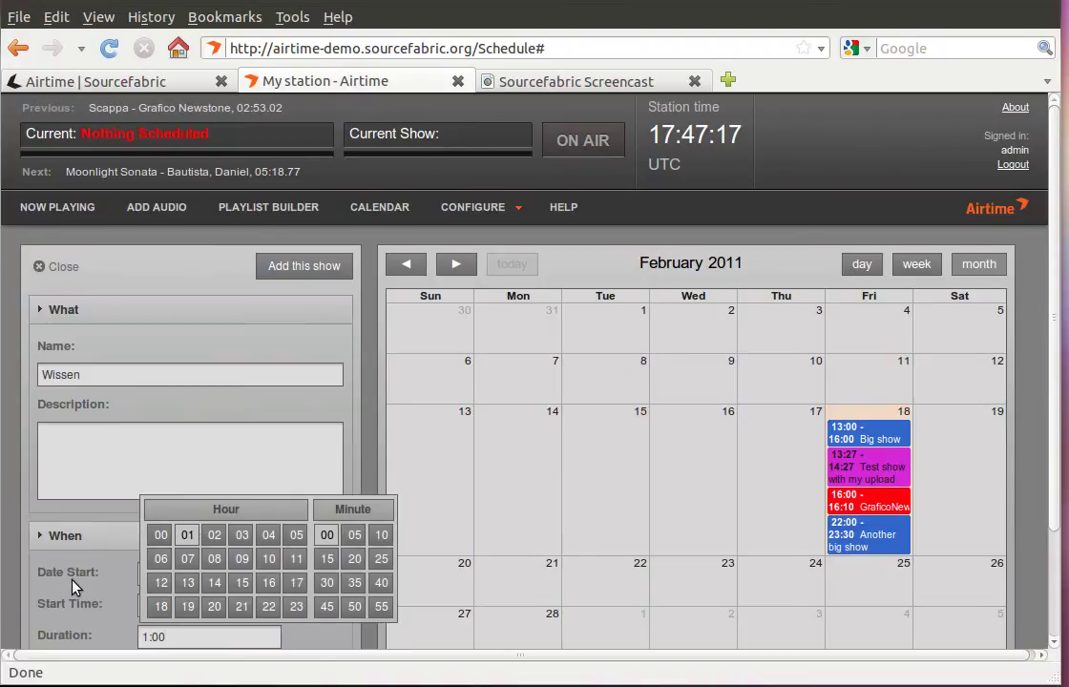
scroll(75, 584, down, 3)
click(202, 490)
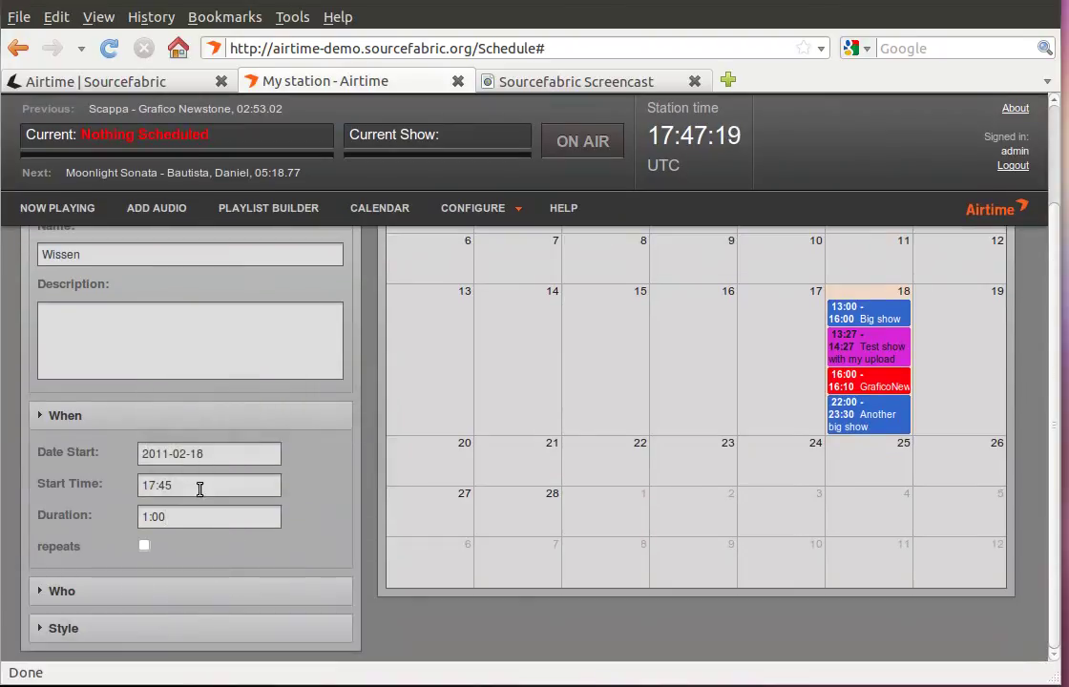
click(200, 489)
key(BackSpace)
text(8)
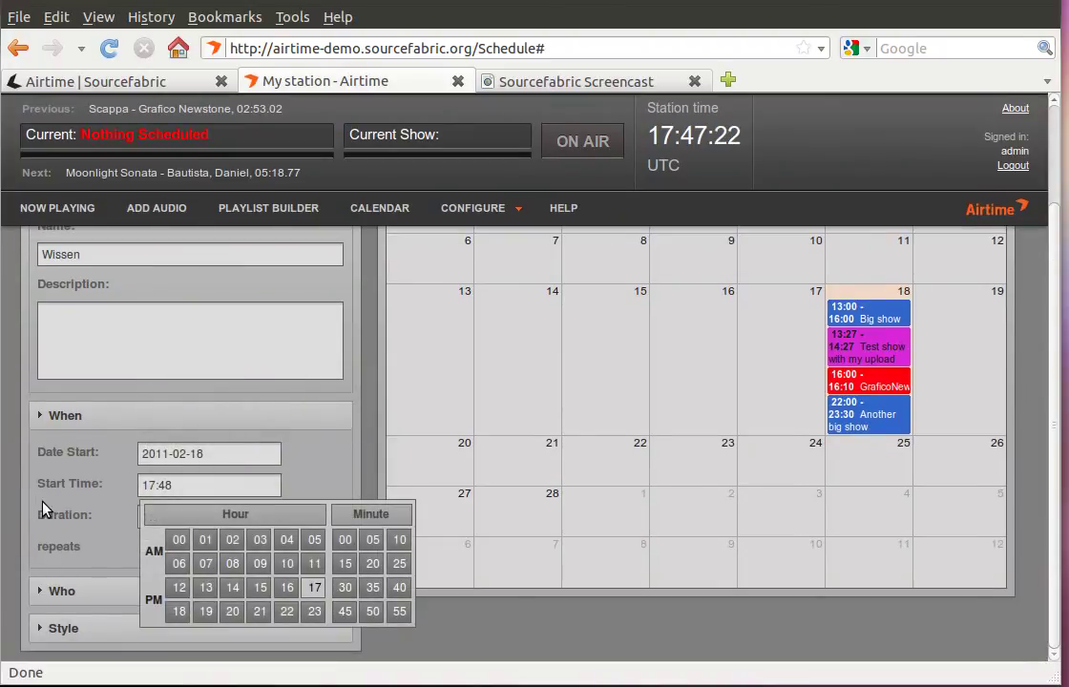
click(48, 510)
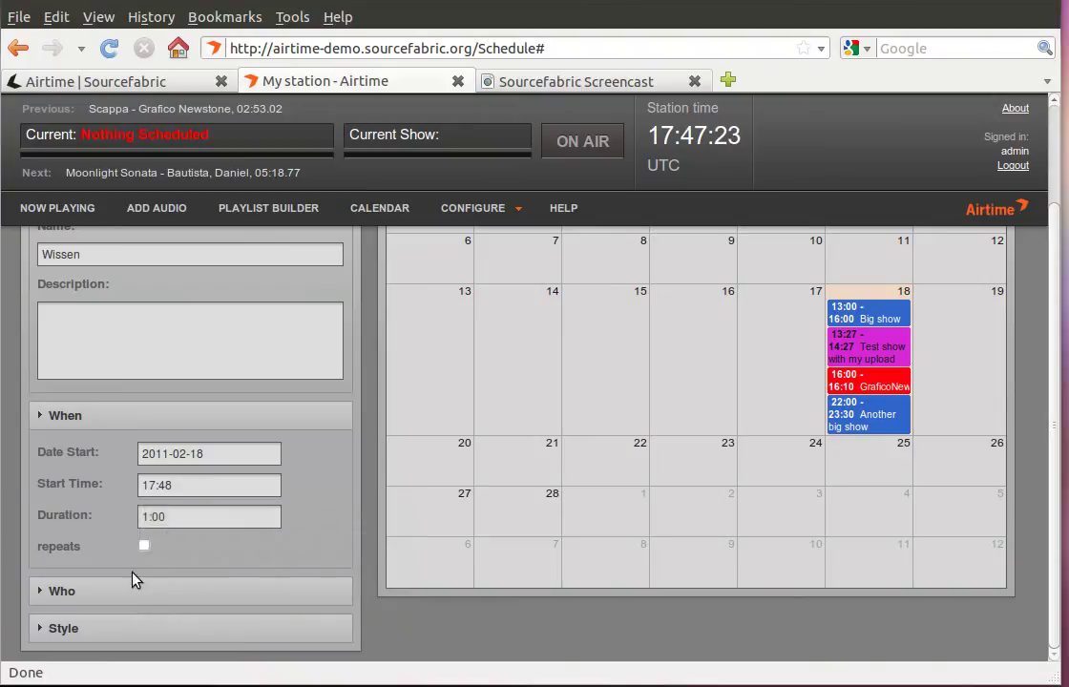
Fill in the show host's name under Who.
click(155, 600)
scroll(199, 582, down, 2)
click(181, 554)
text(icz)
key(Home)
text(m)
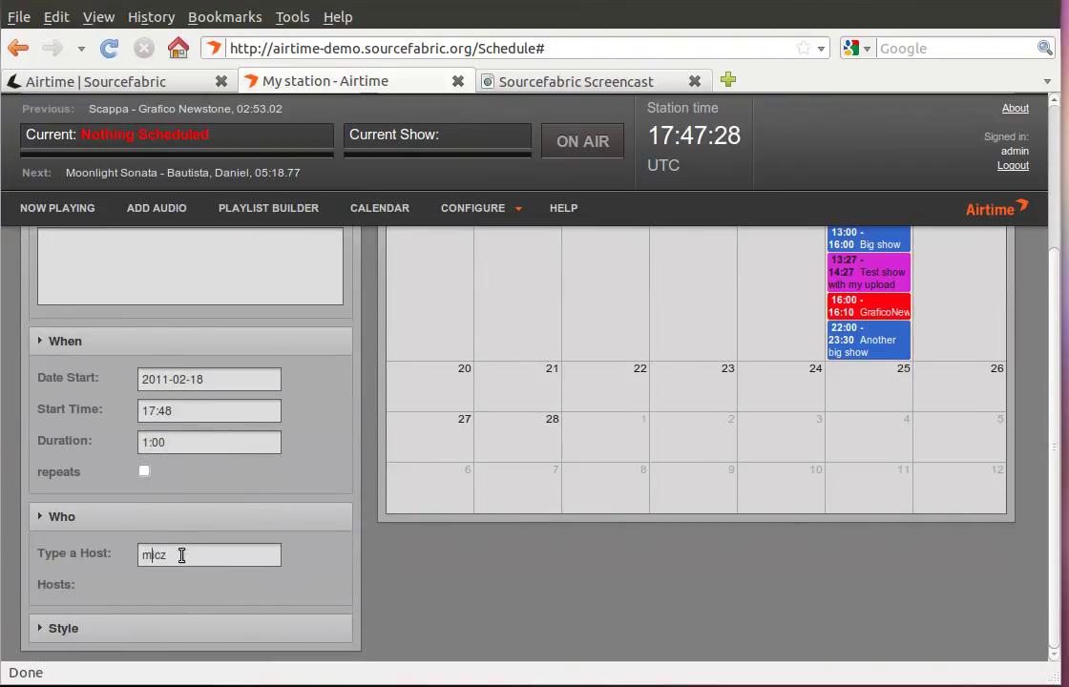
click(167, 630)
scroll(212, 578, down, 2)
click(211, 585)
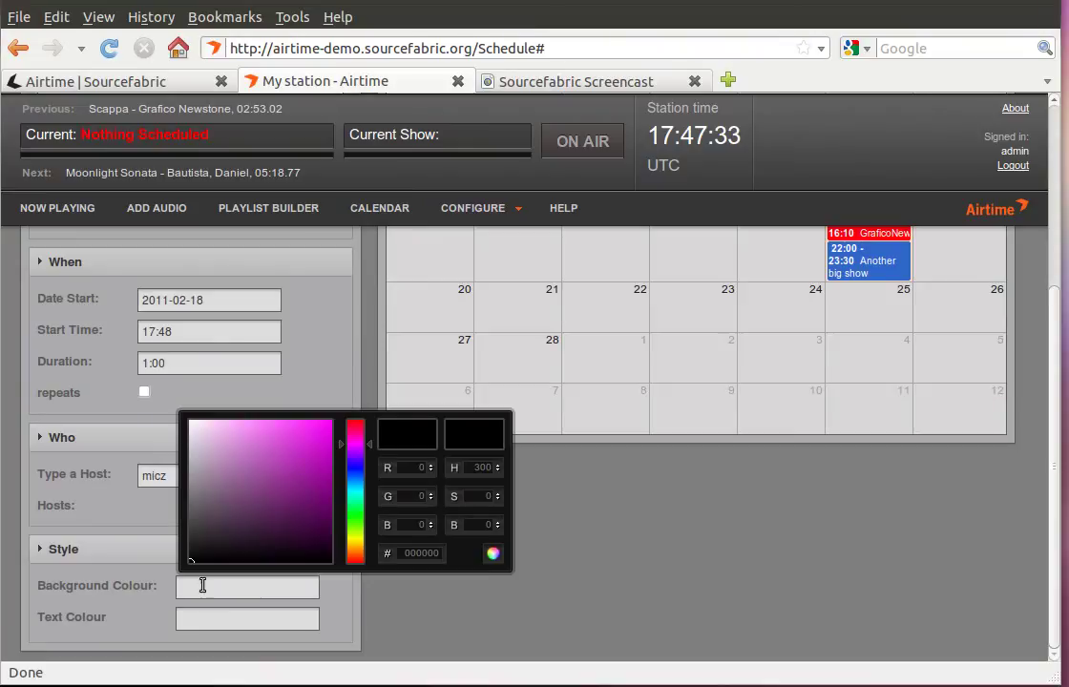
Give the show a purple (9e1e9e) background and black text, then add it to Friday 18.
click(304, 471)
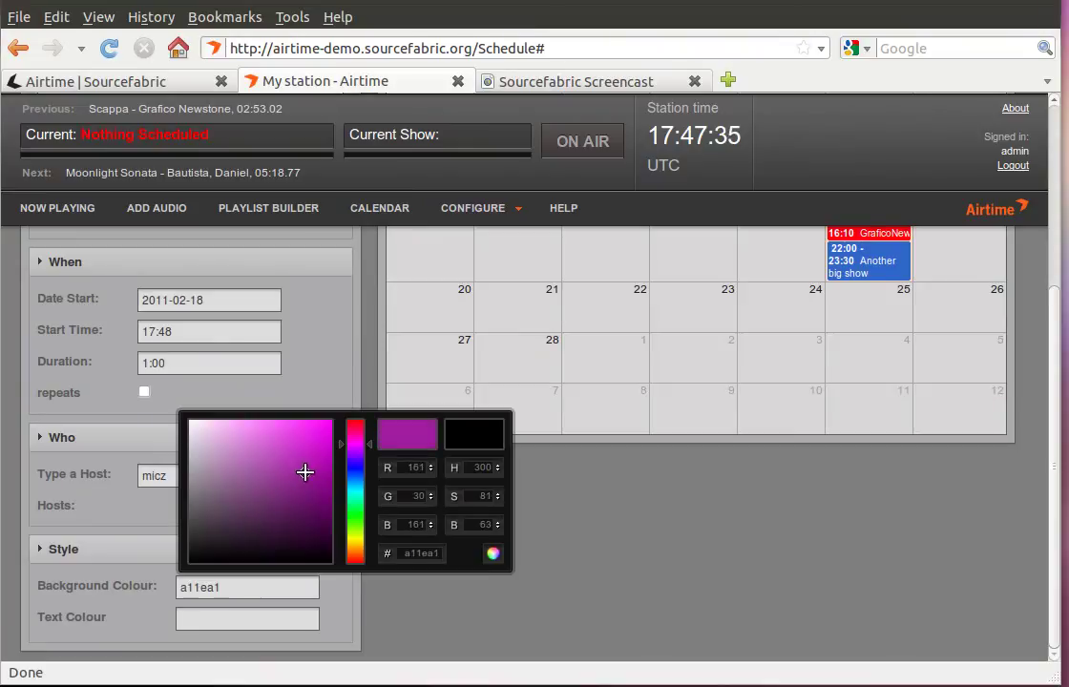
click(229, 617)
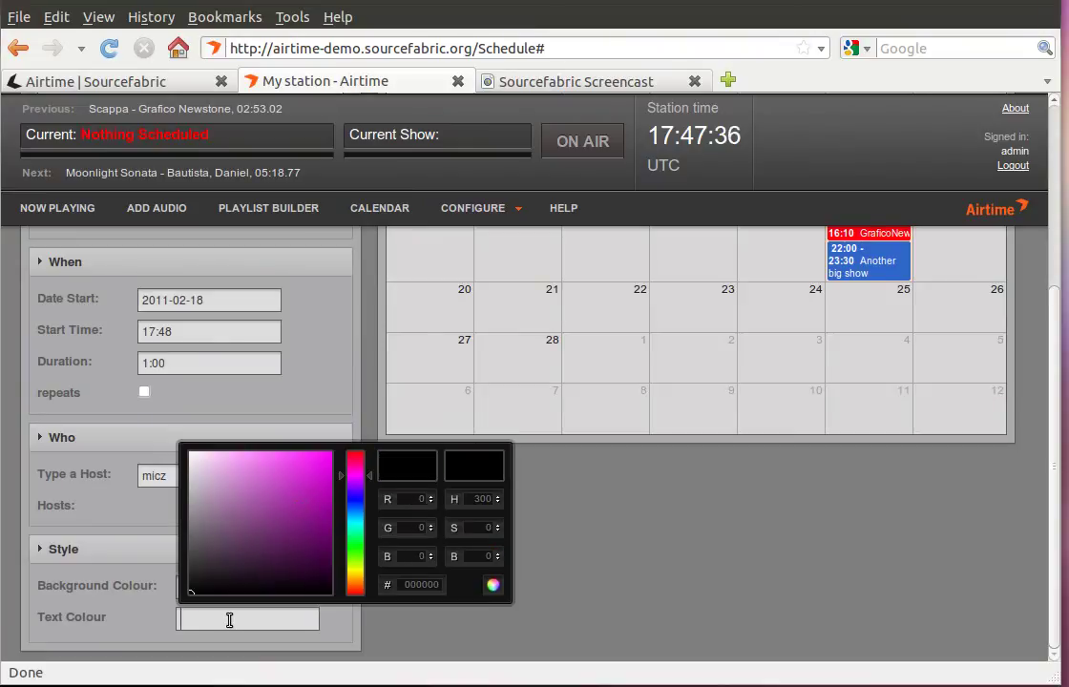
click(189, 590)
click(162, 608)
scroll(348, 373, up, 5)
click(313, 267)
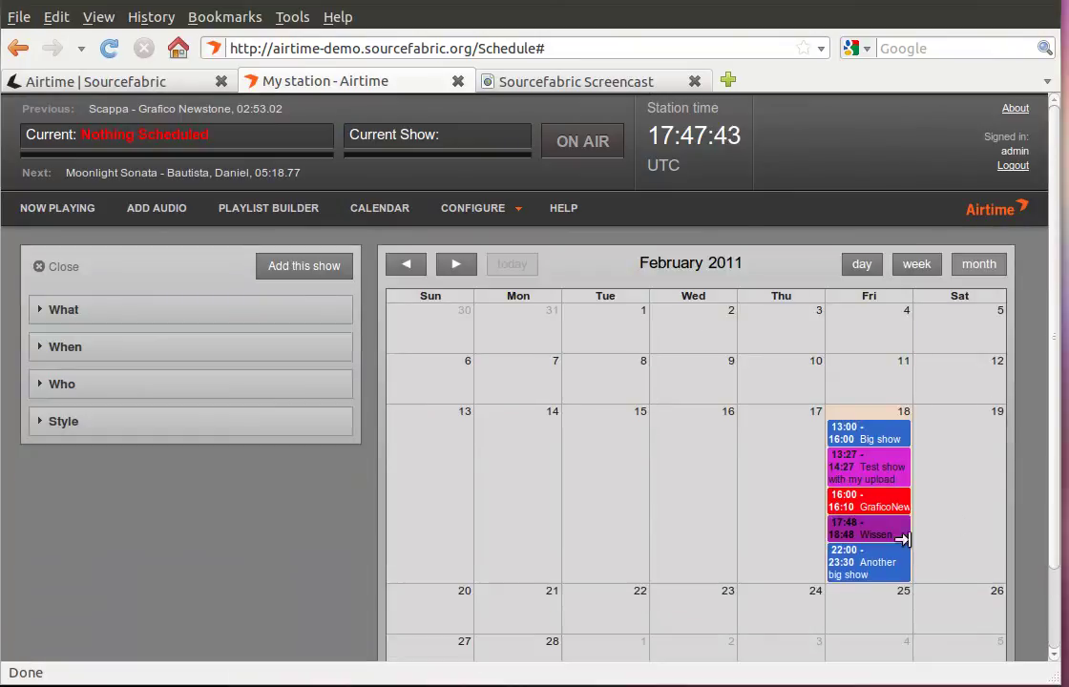
Add the 00:06:35.579 Wissen playlist as the Wissen show's content.
right_click(876, 535)
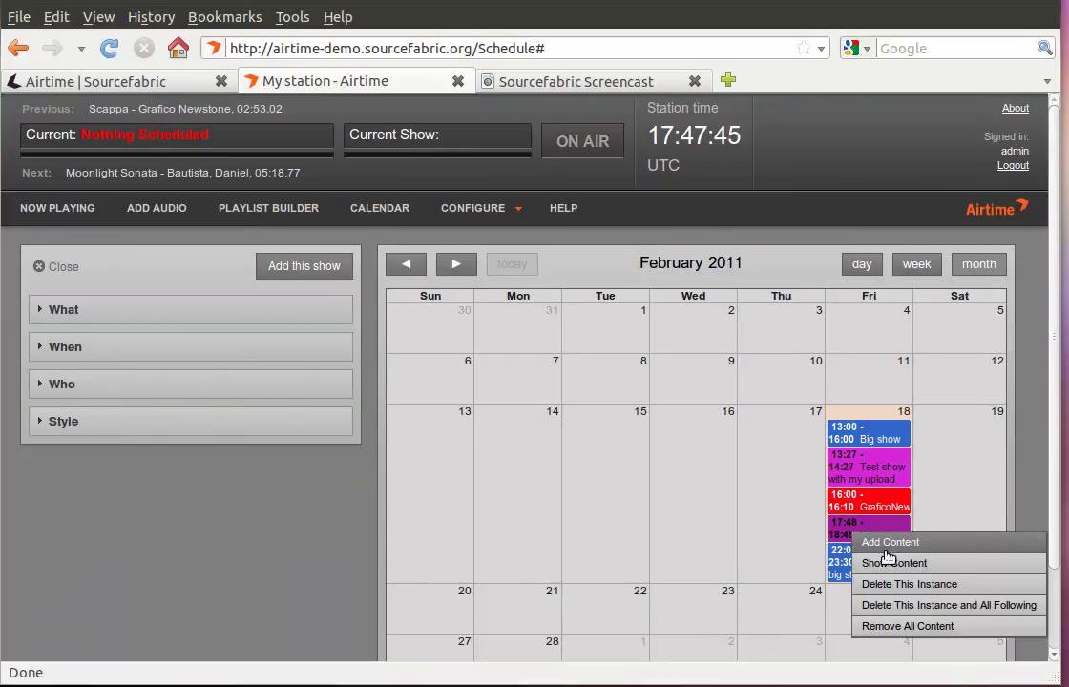
click(888, 543)
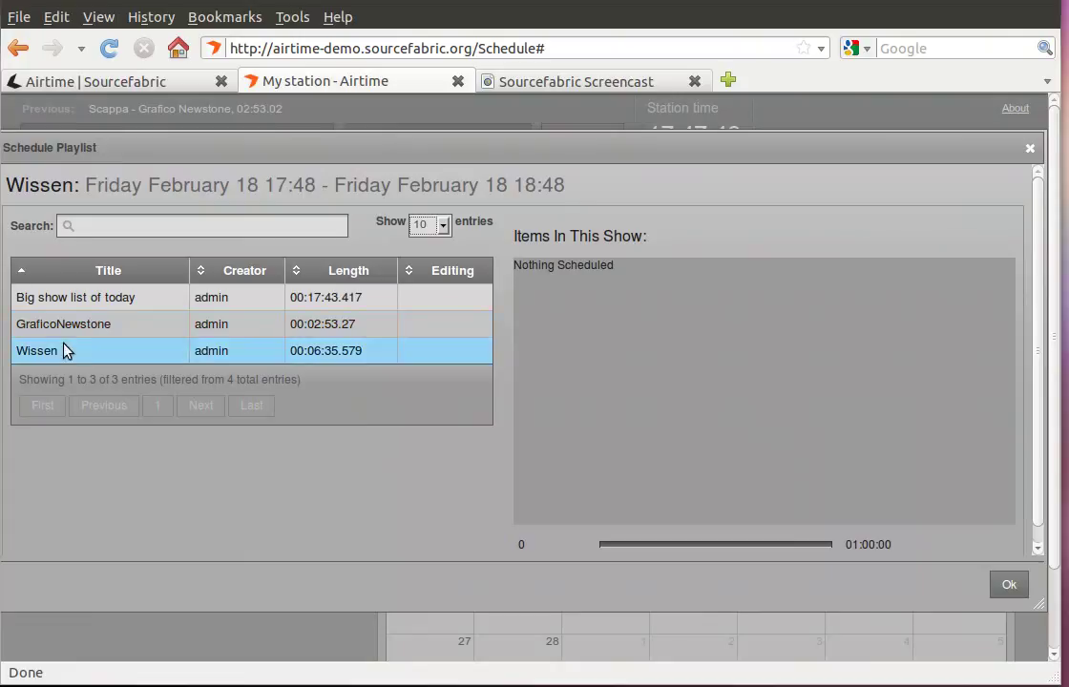
drag(54, 349, 740, 355)
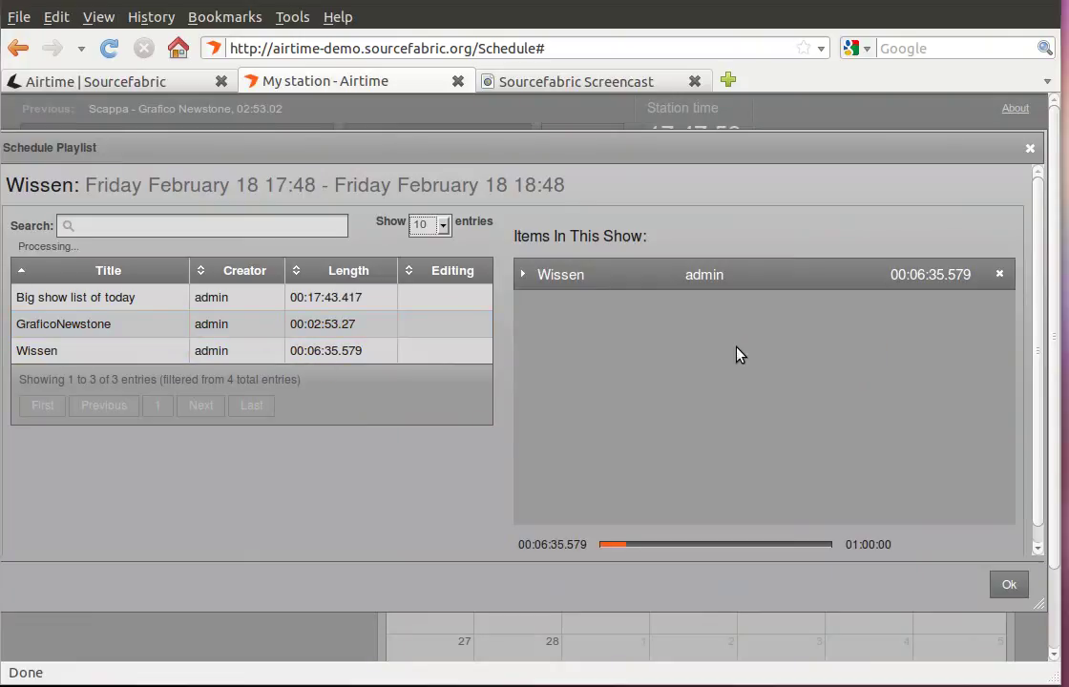
click(1014, 593)
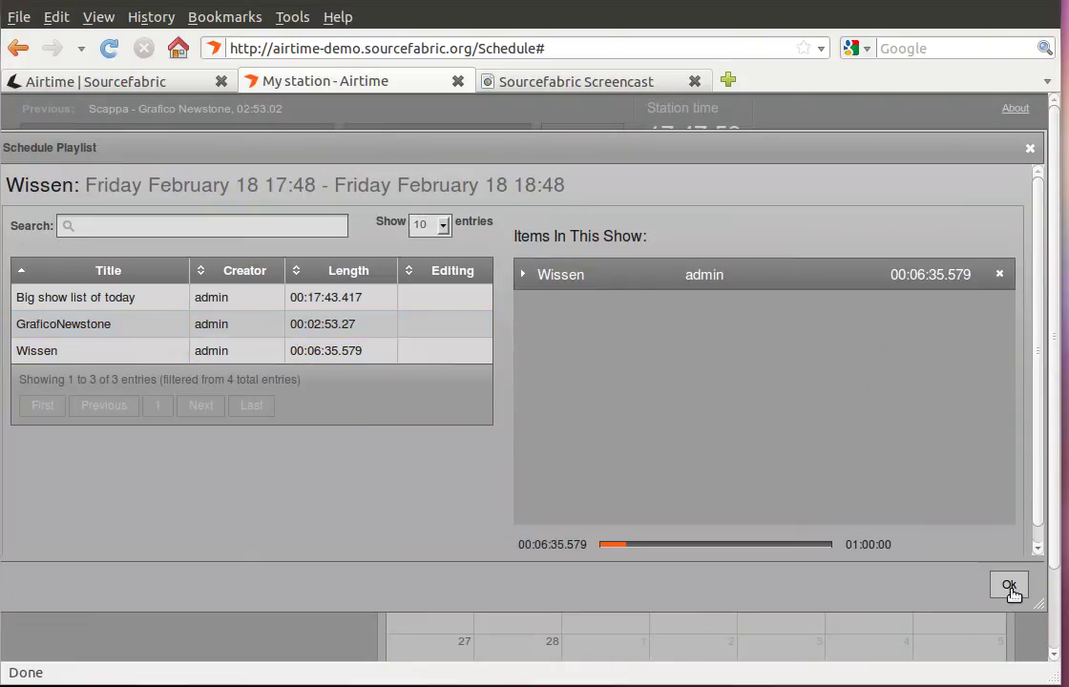